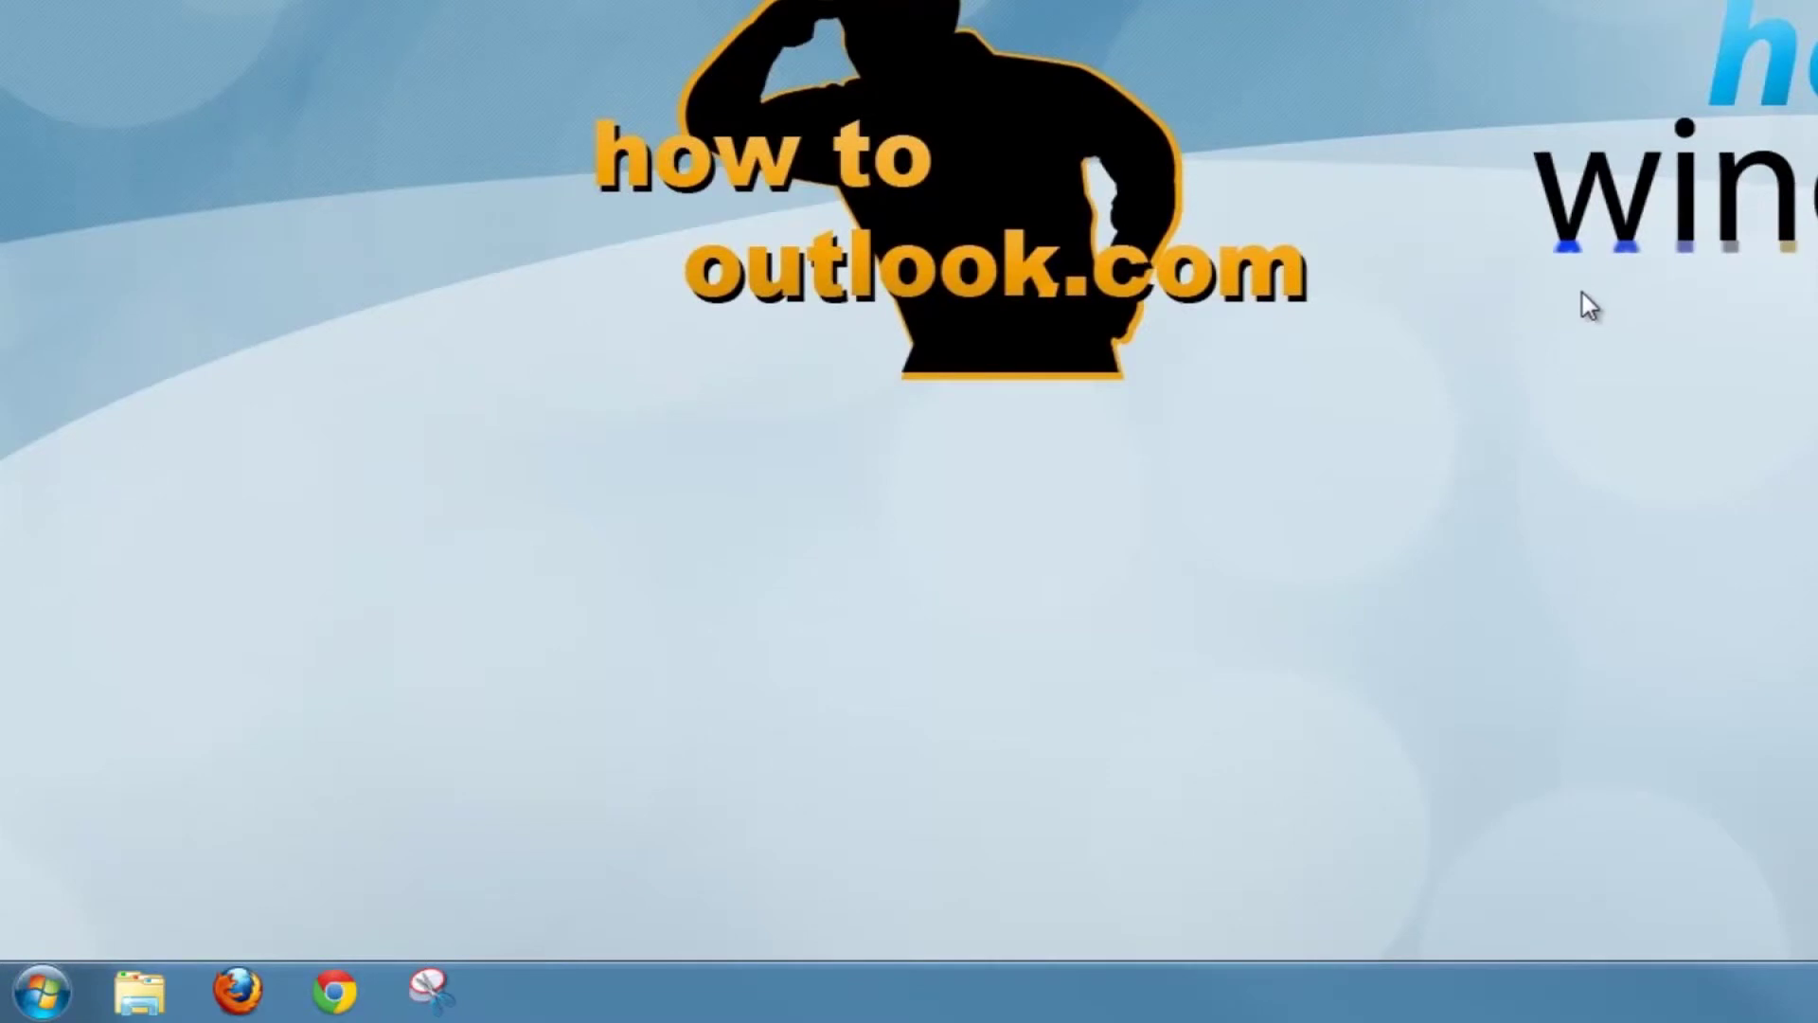
# Download the English (en-US) Windows Tor Browser Bundle, tor-browser-2.2.35-5_en-US.exe, to disk
pyautogui.click(238, 989)
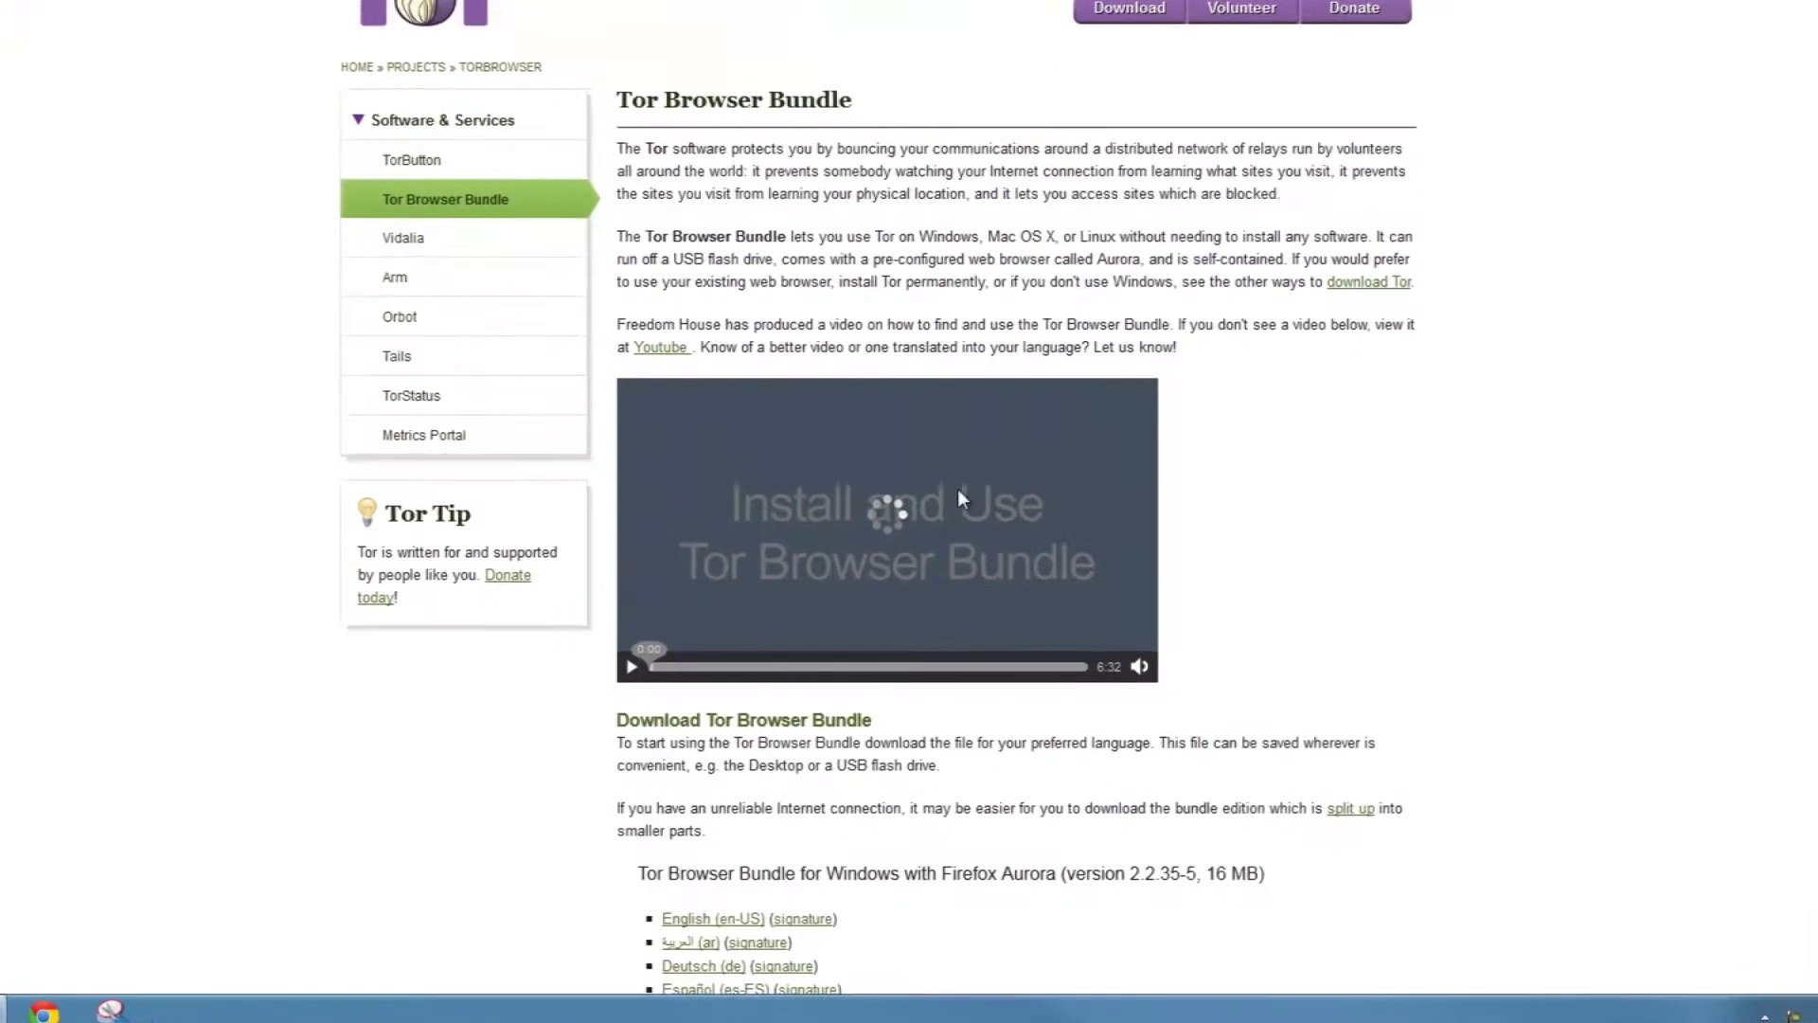
pyautogui.scroll(-8, 957, 489)
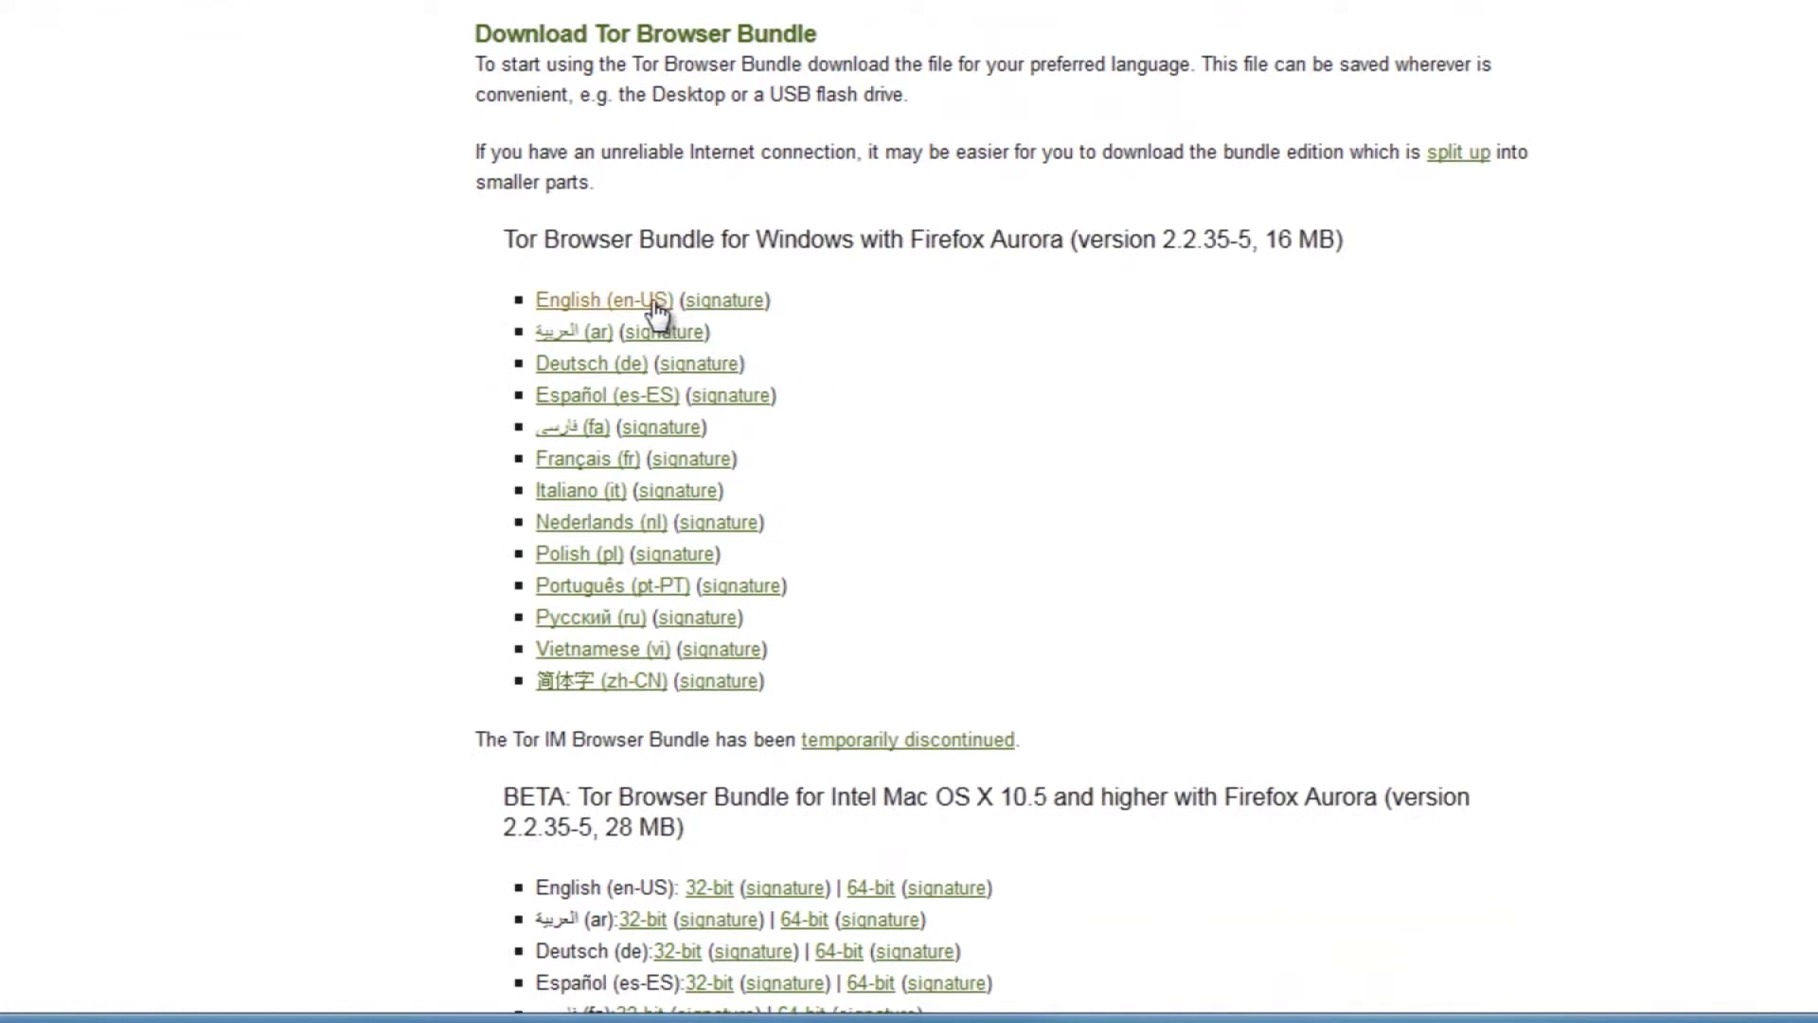
pyautogui.click(642, 302)
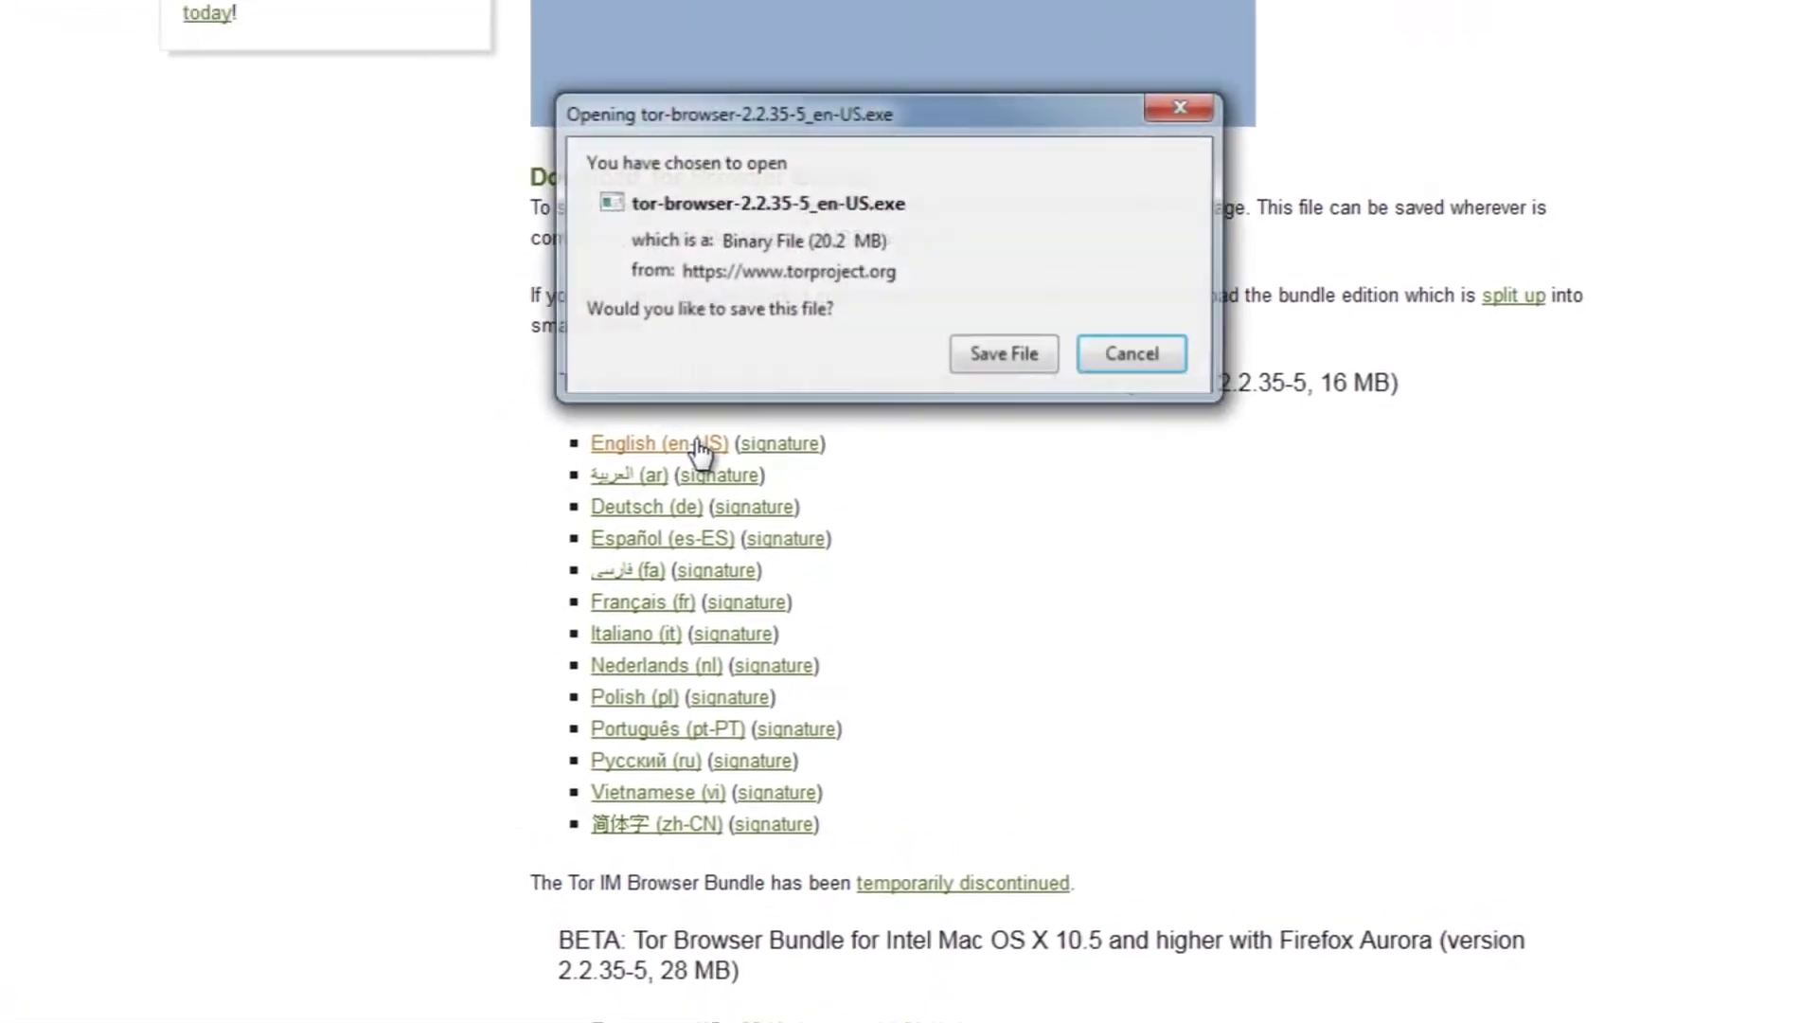
pyautogui.click(1034, 392)
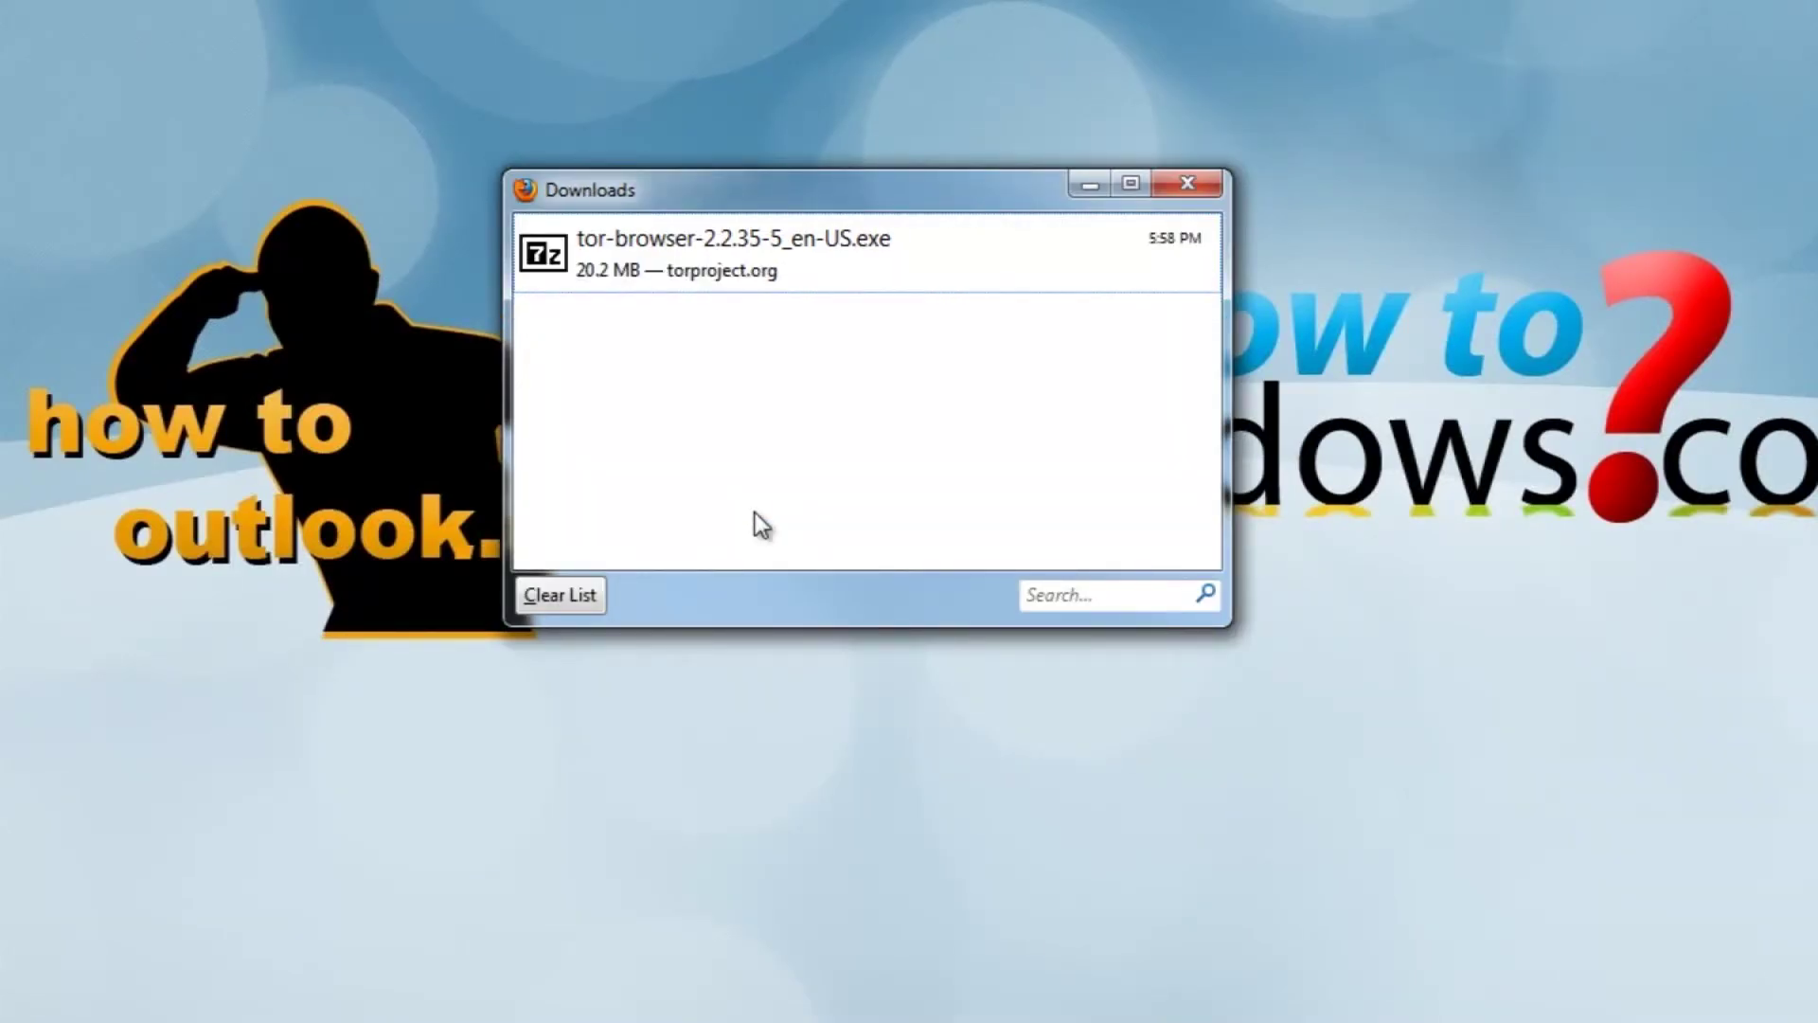
# Run tor-browser-2.2.35-5_en-US.exe and extract the Tor Browser folder onto the Desktop
pyautogui.doubleClick(807, 254)
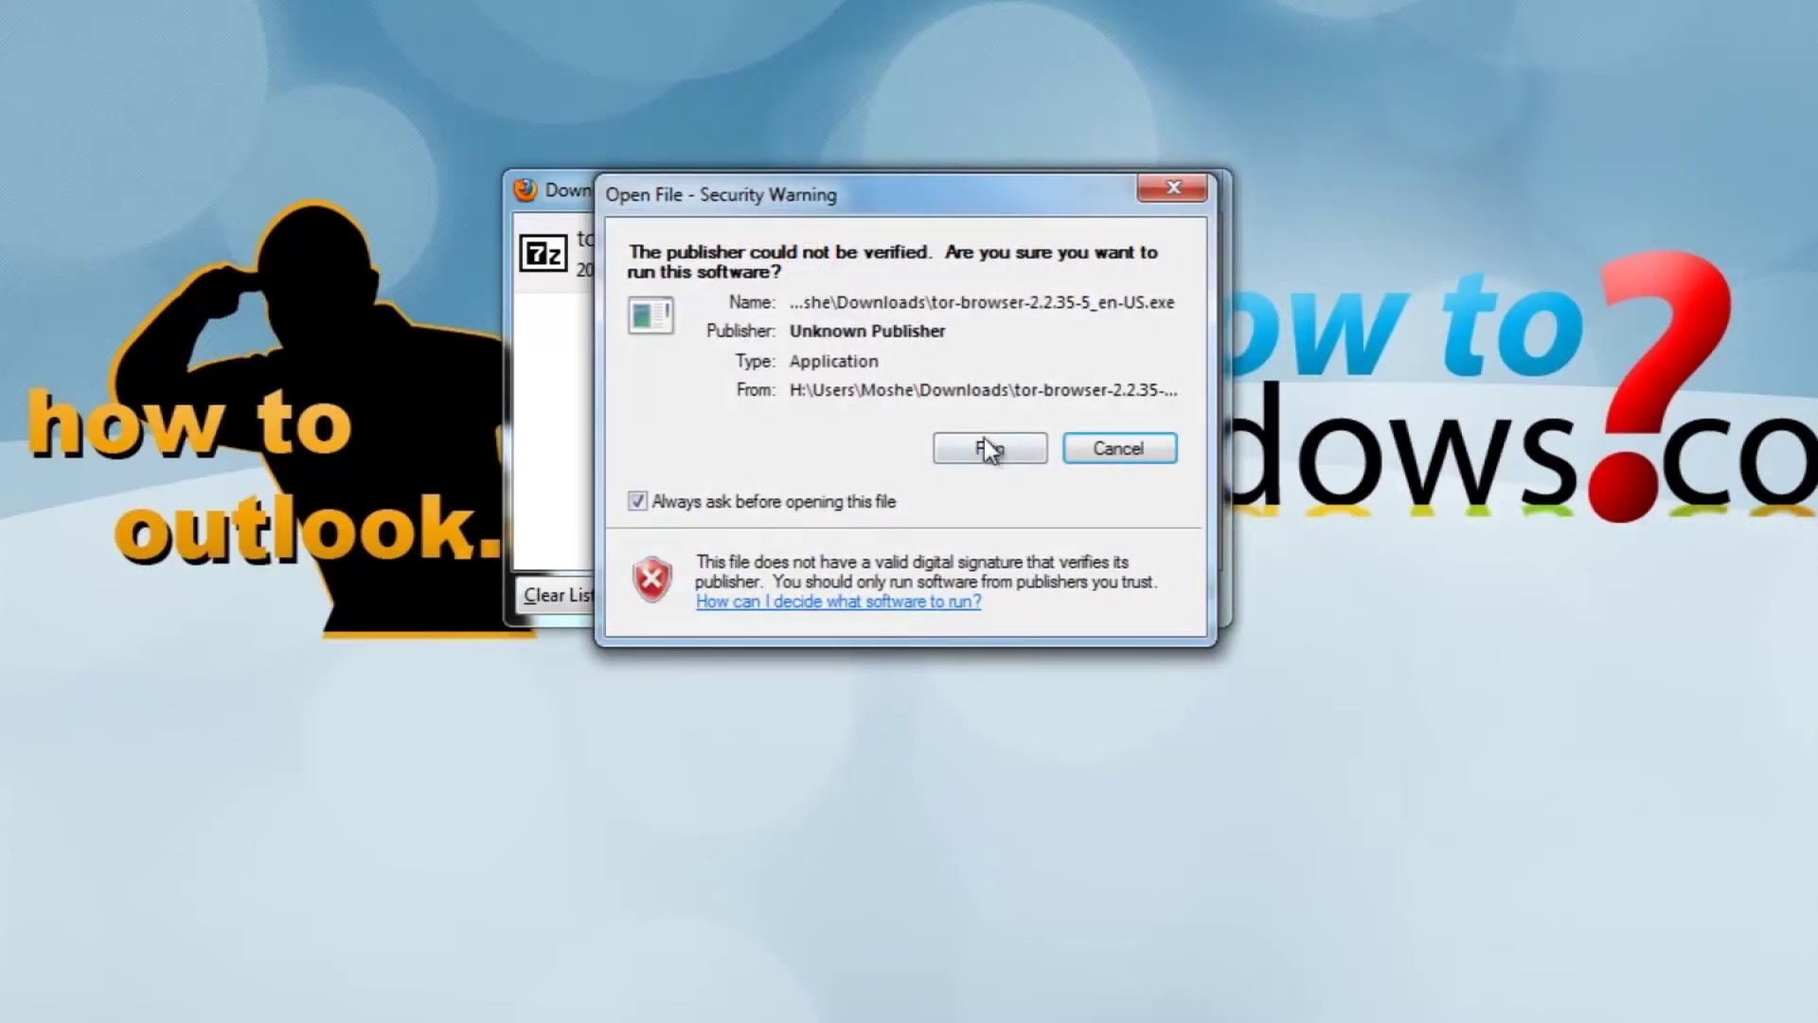
pyautogui.click(988, 445)
pyautogui.click(1154, 402)
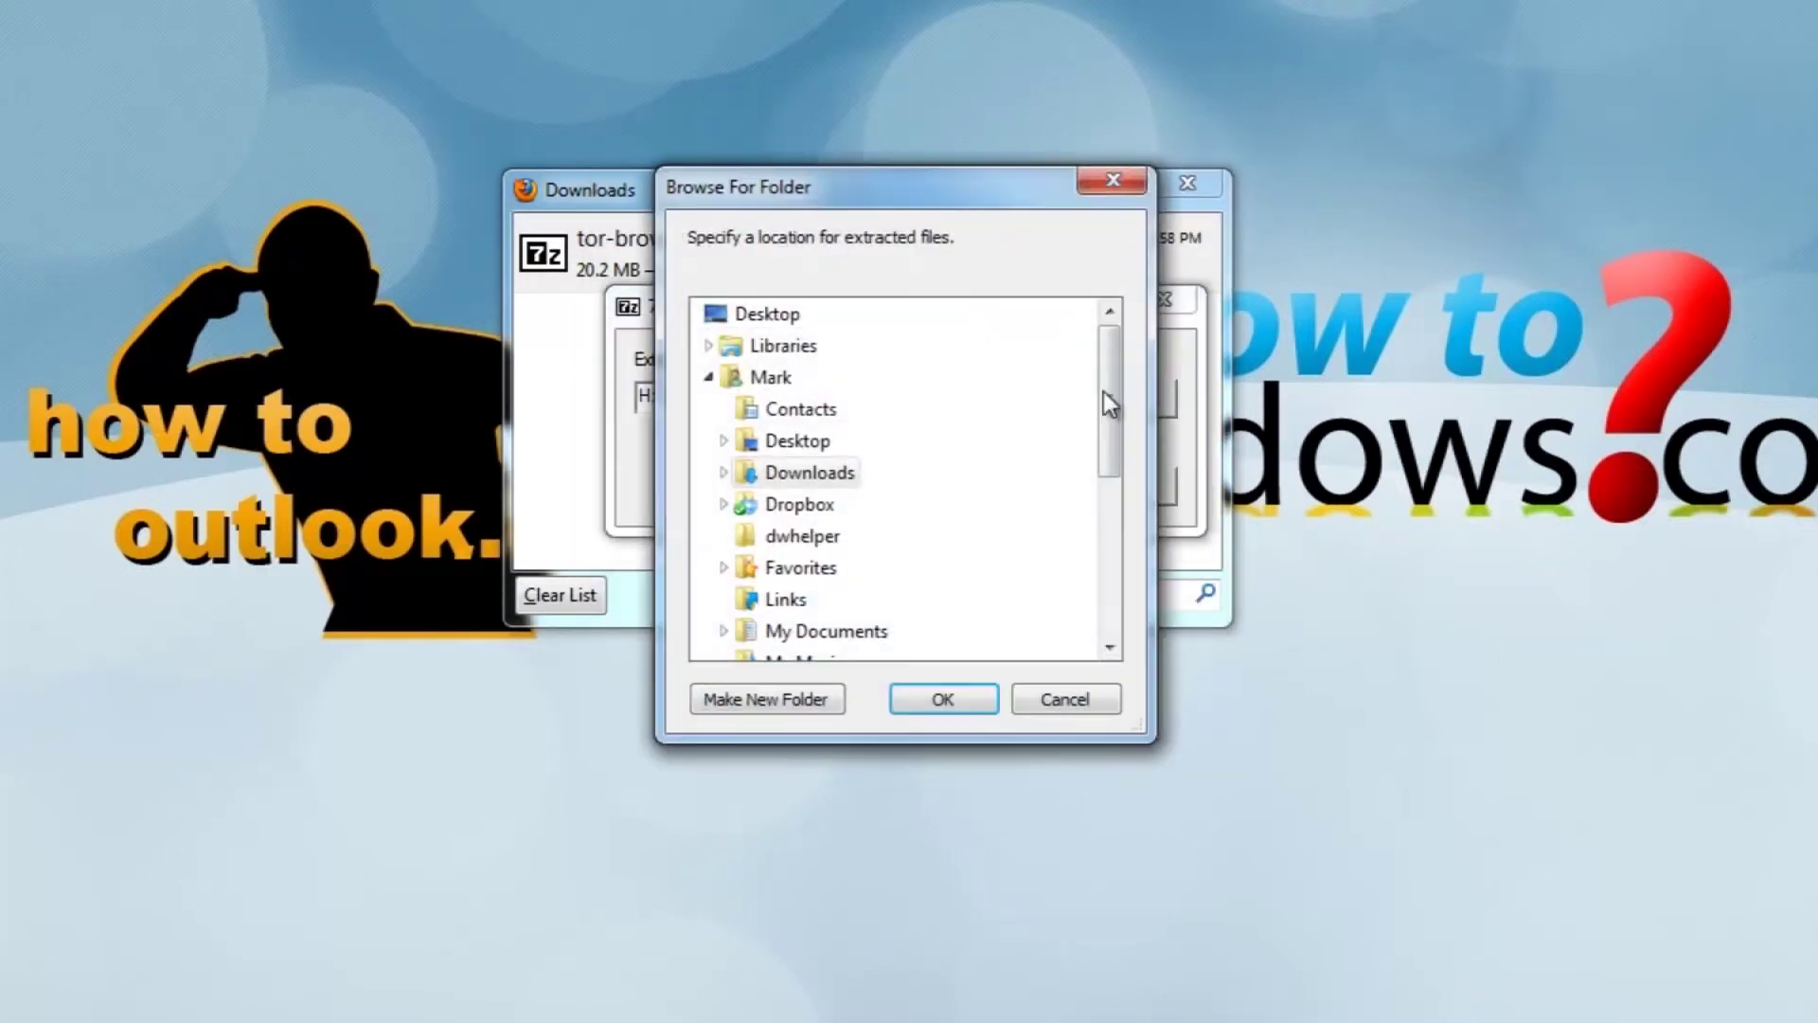
pyautogui.click(747, 309)
pyautogui.click(940, 696)
pyautogui.click(941, 488)
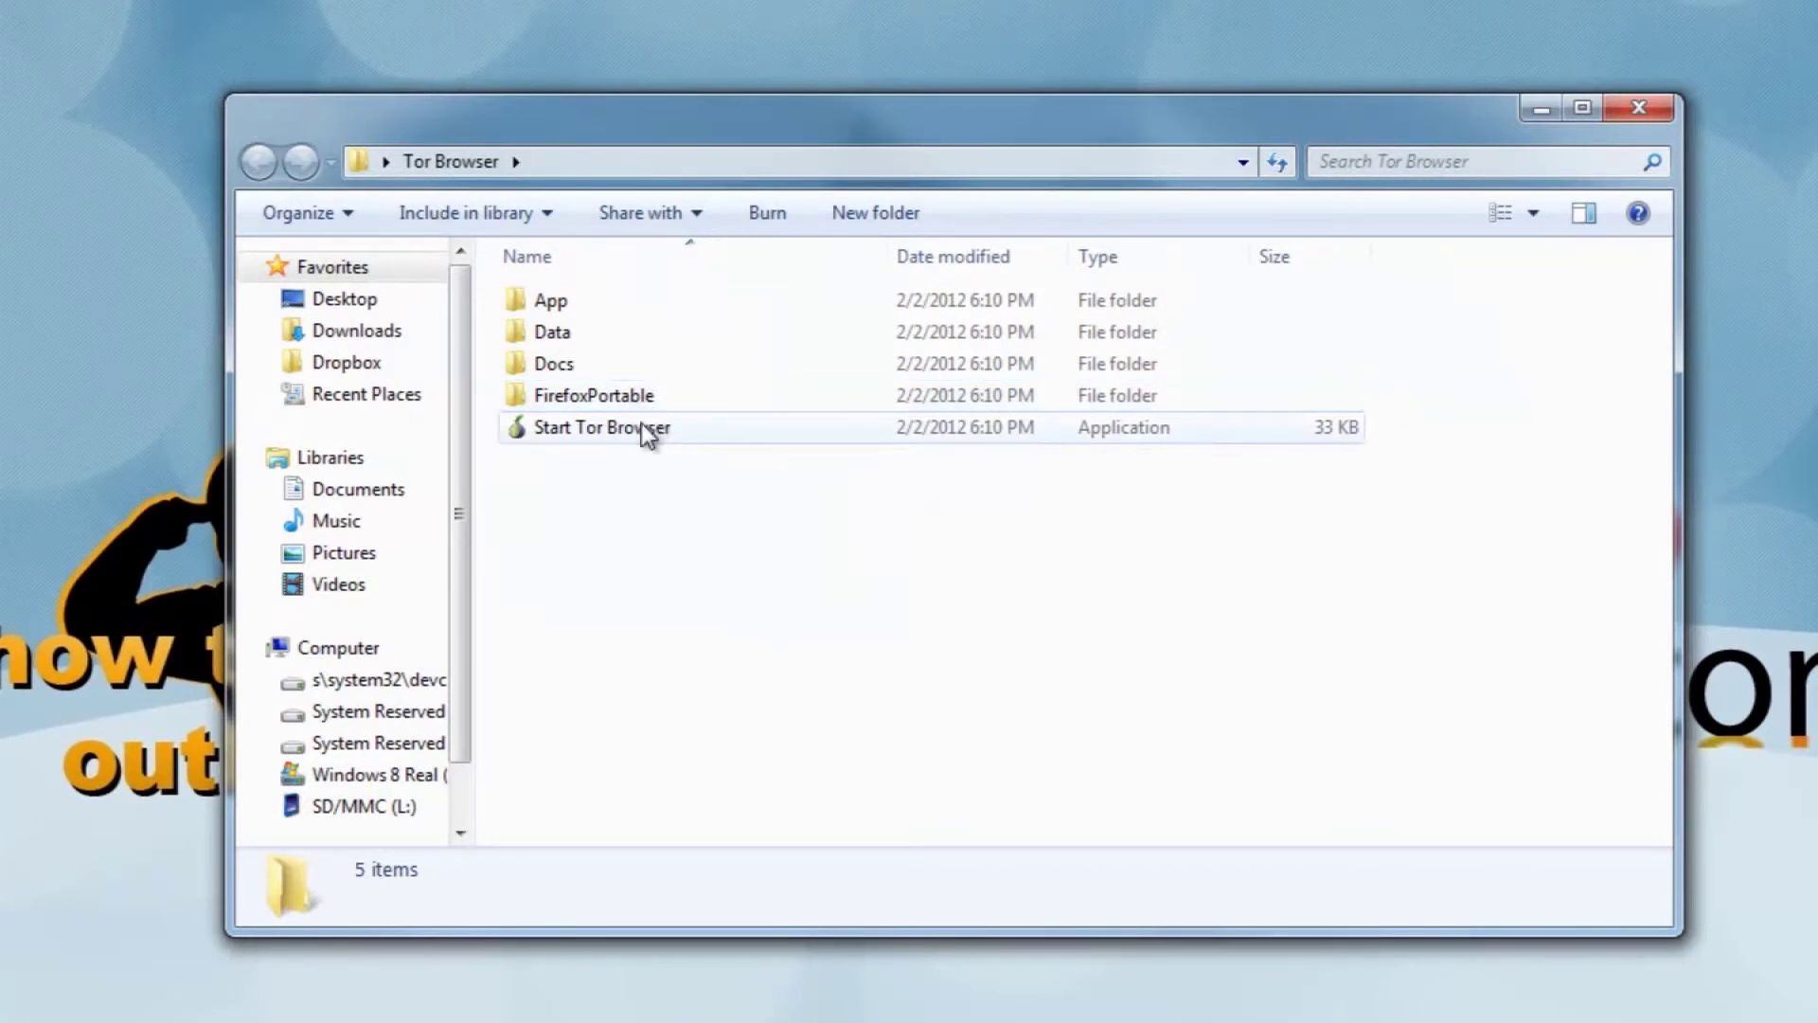
# Start Tor Browser from the Tor Browser folder and bring up the Vidalia Control Panel
pyautogui.doubleClick(648, 434)
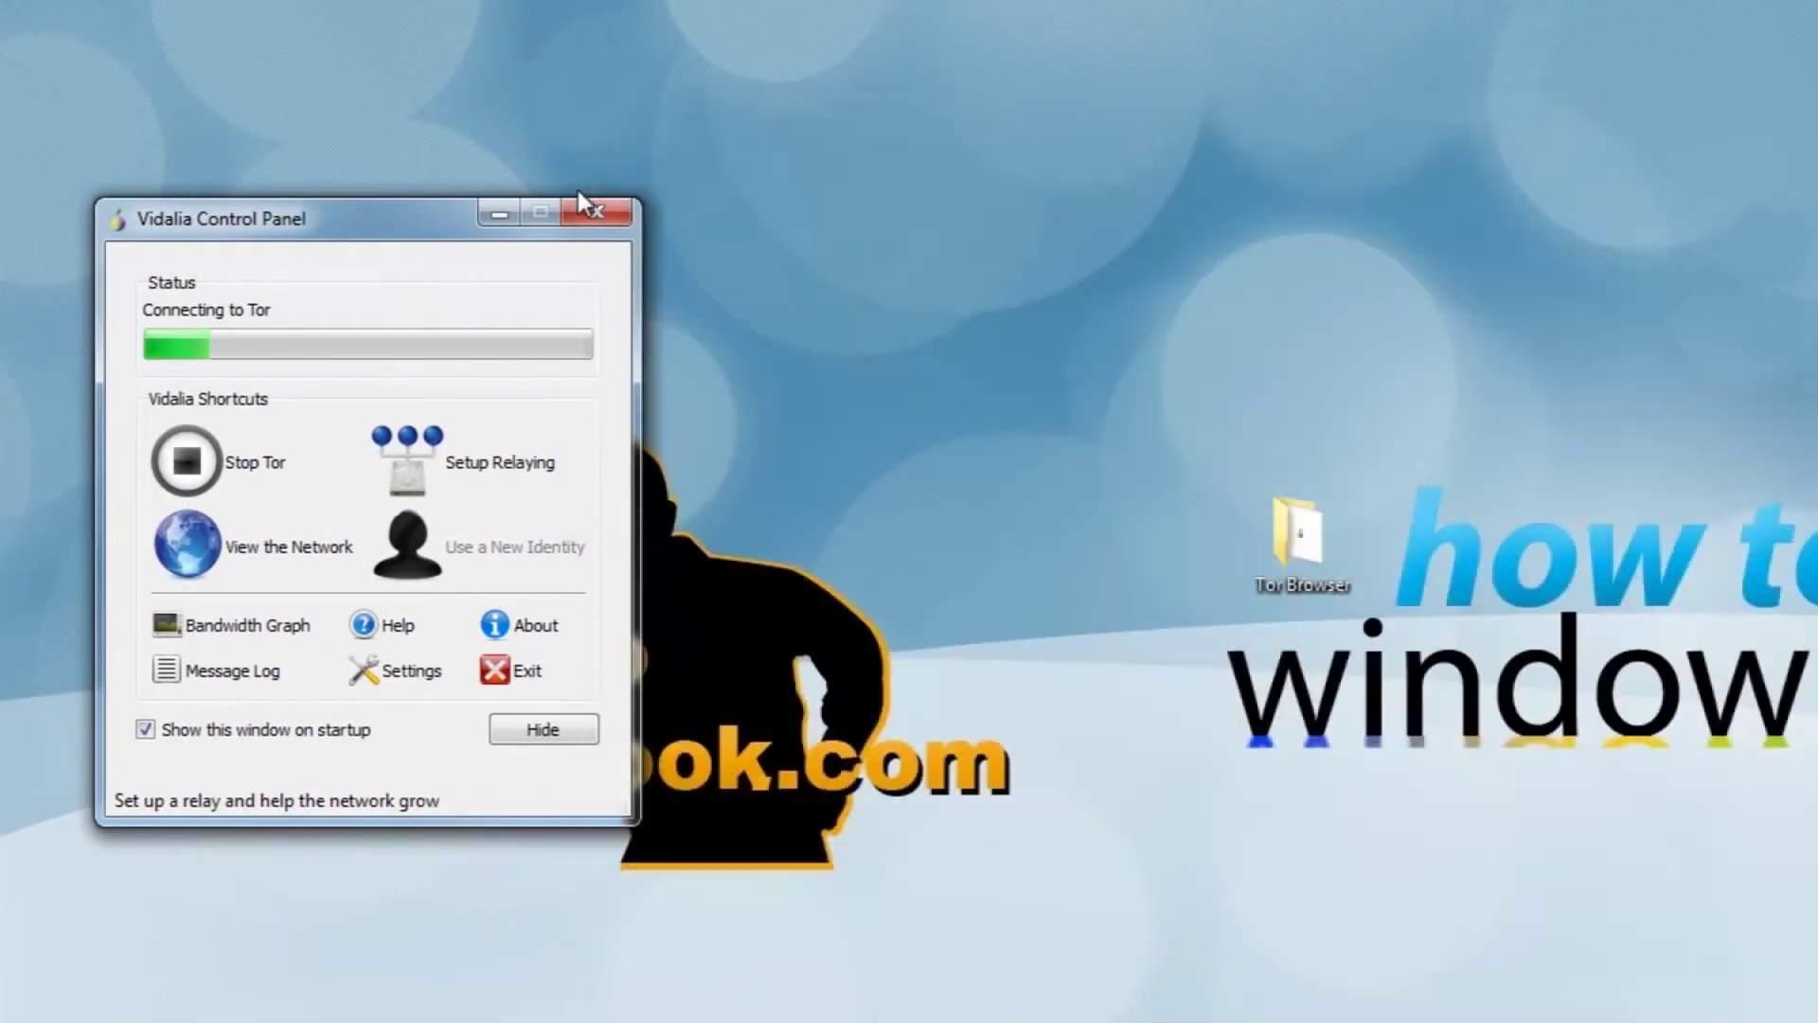
pyautogui.click(332, 211)
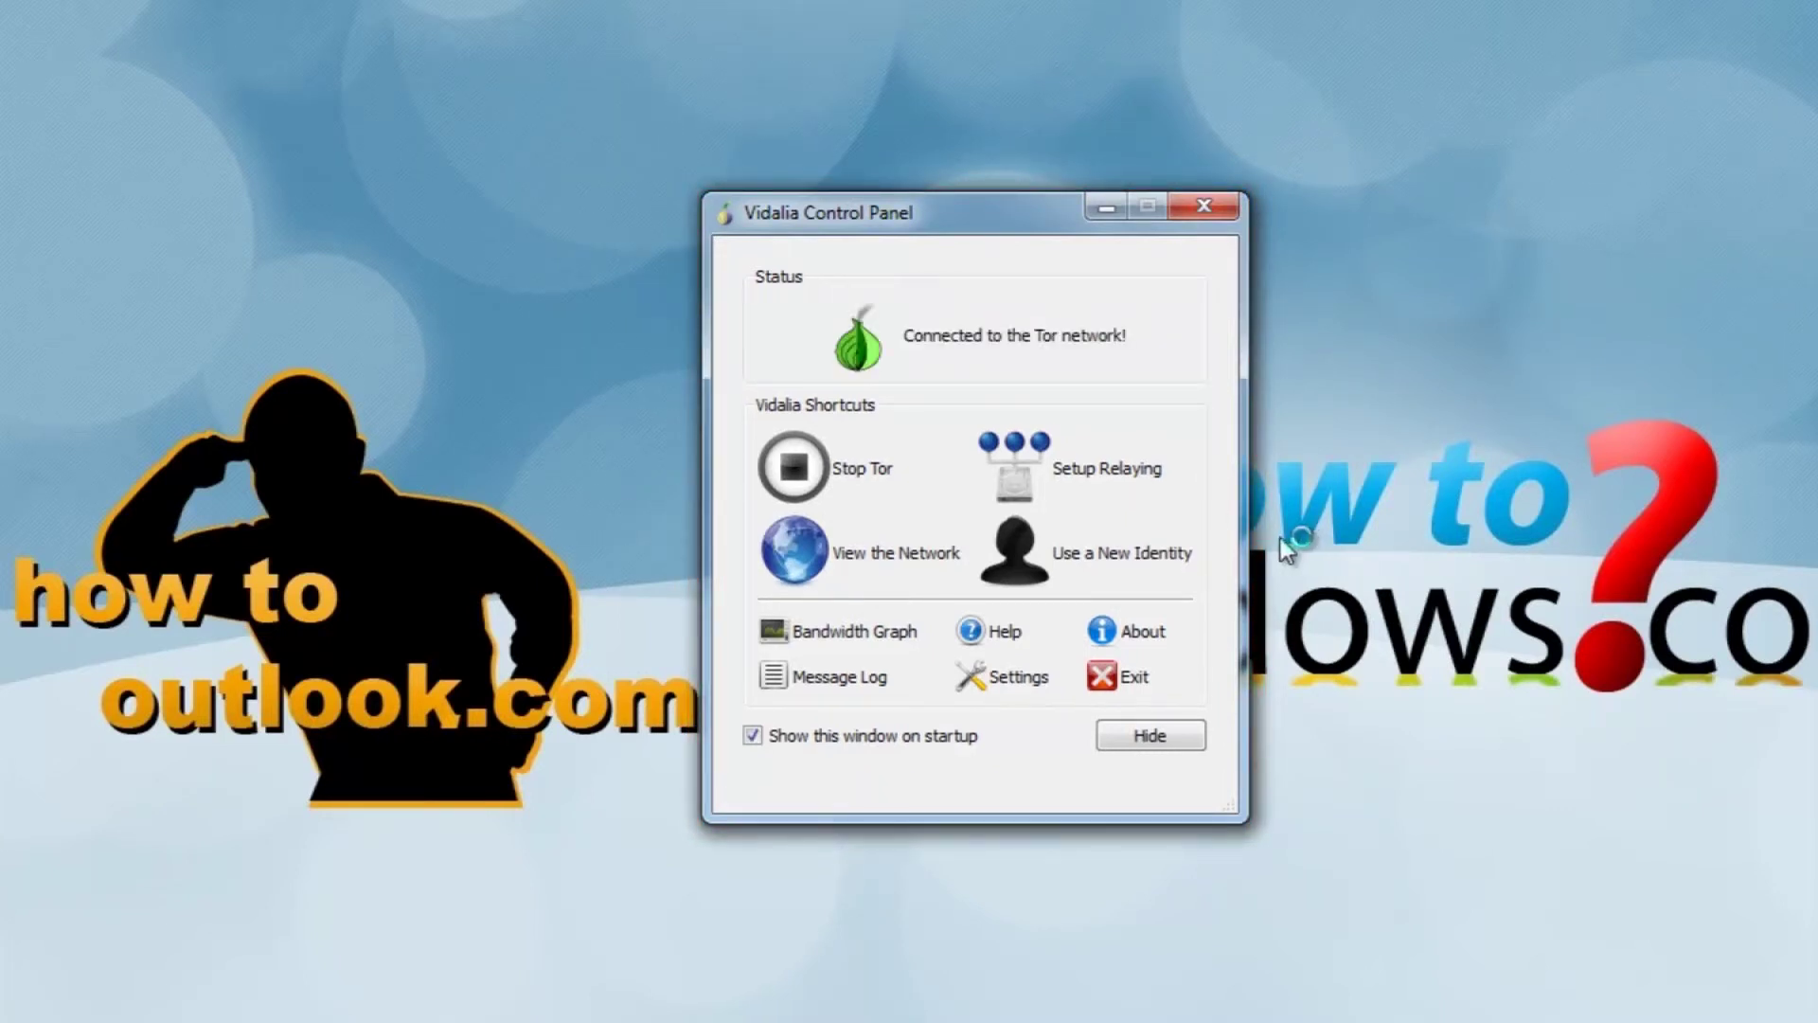
# Check that Vidalia's relay Sharing setting is Run as a client only, then close Settings
pyautogui.click(1146, 480)
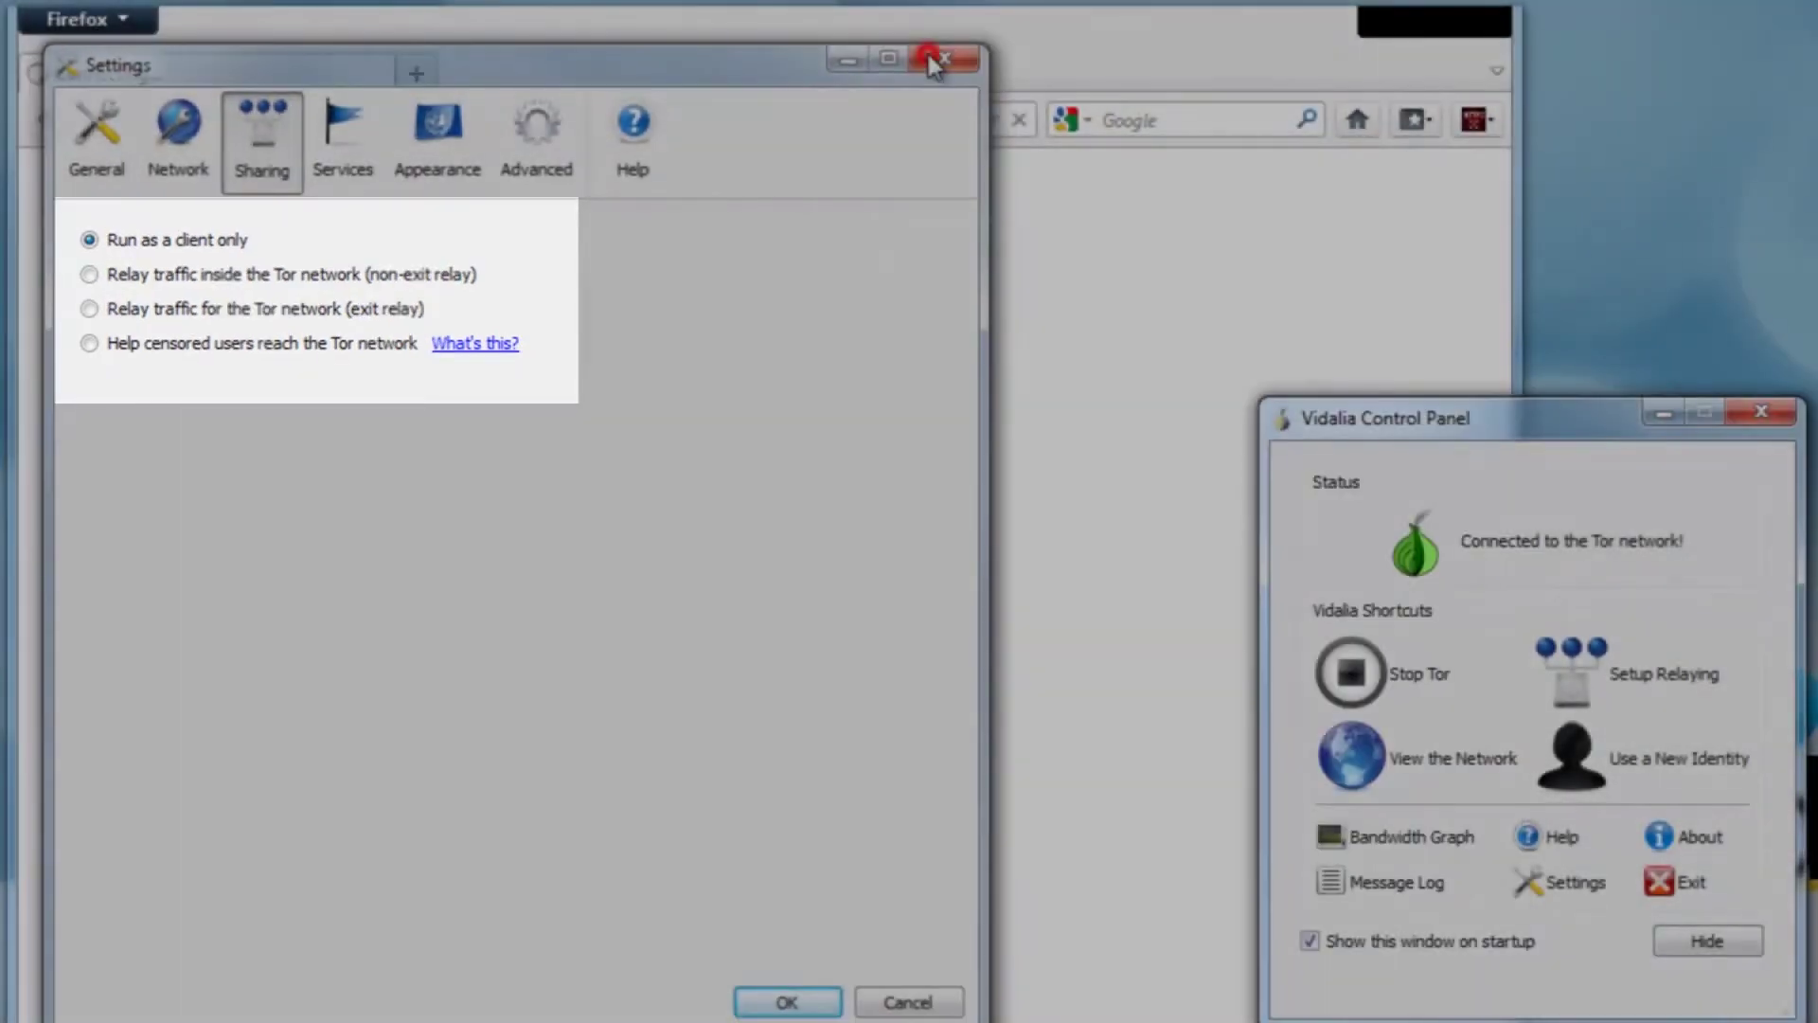
pyautogui.click(926, 54)
# Minimize Vidalia and maximize the Tor Browser window showing the check.torproject.org page
pyautogui.click(1648, 417)
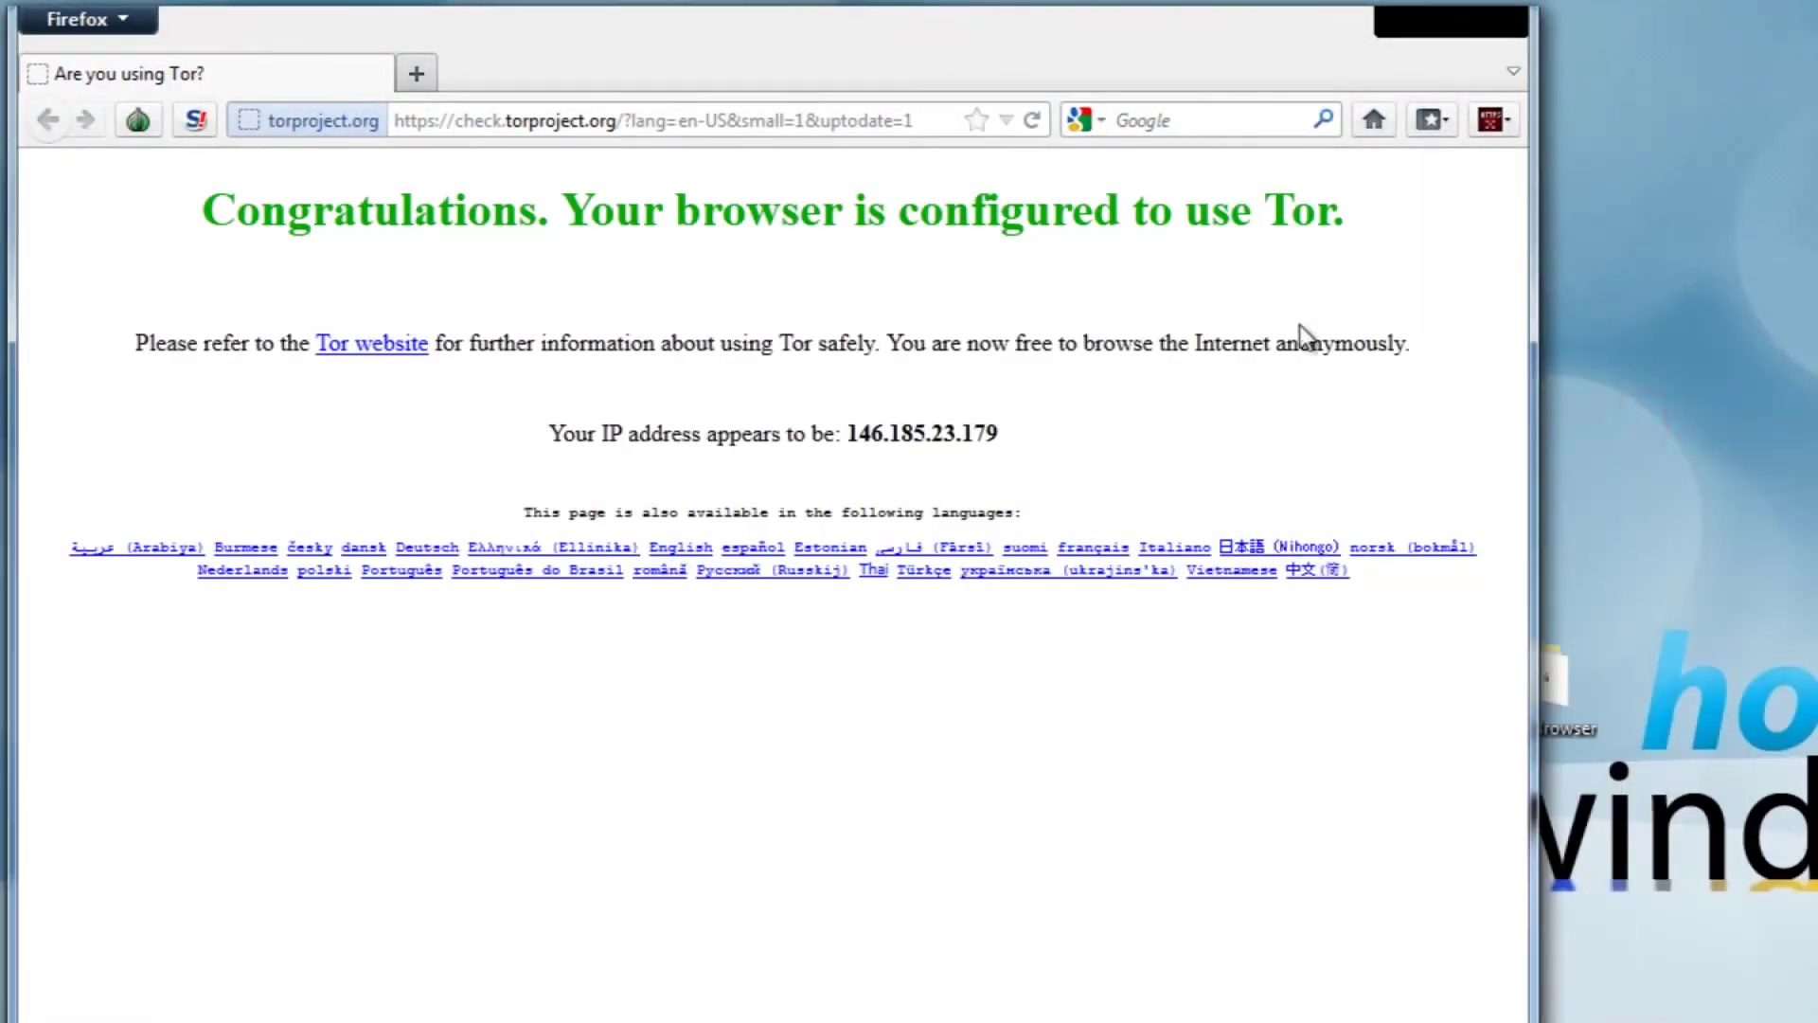
pyautogui.doubleClick(1053, 55)
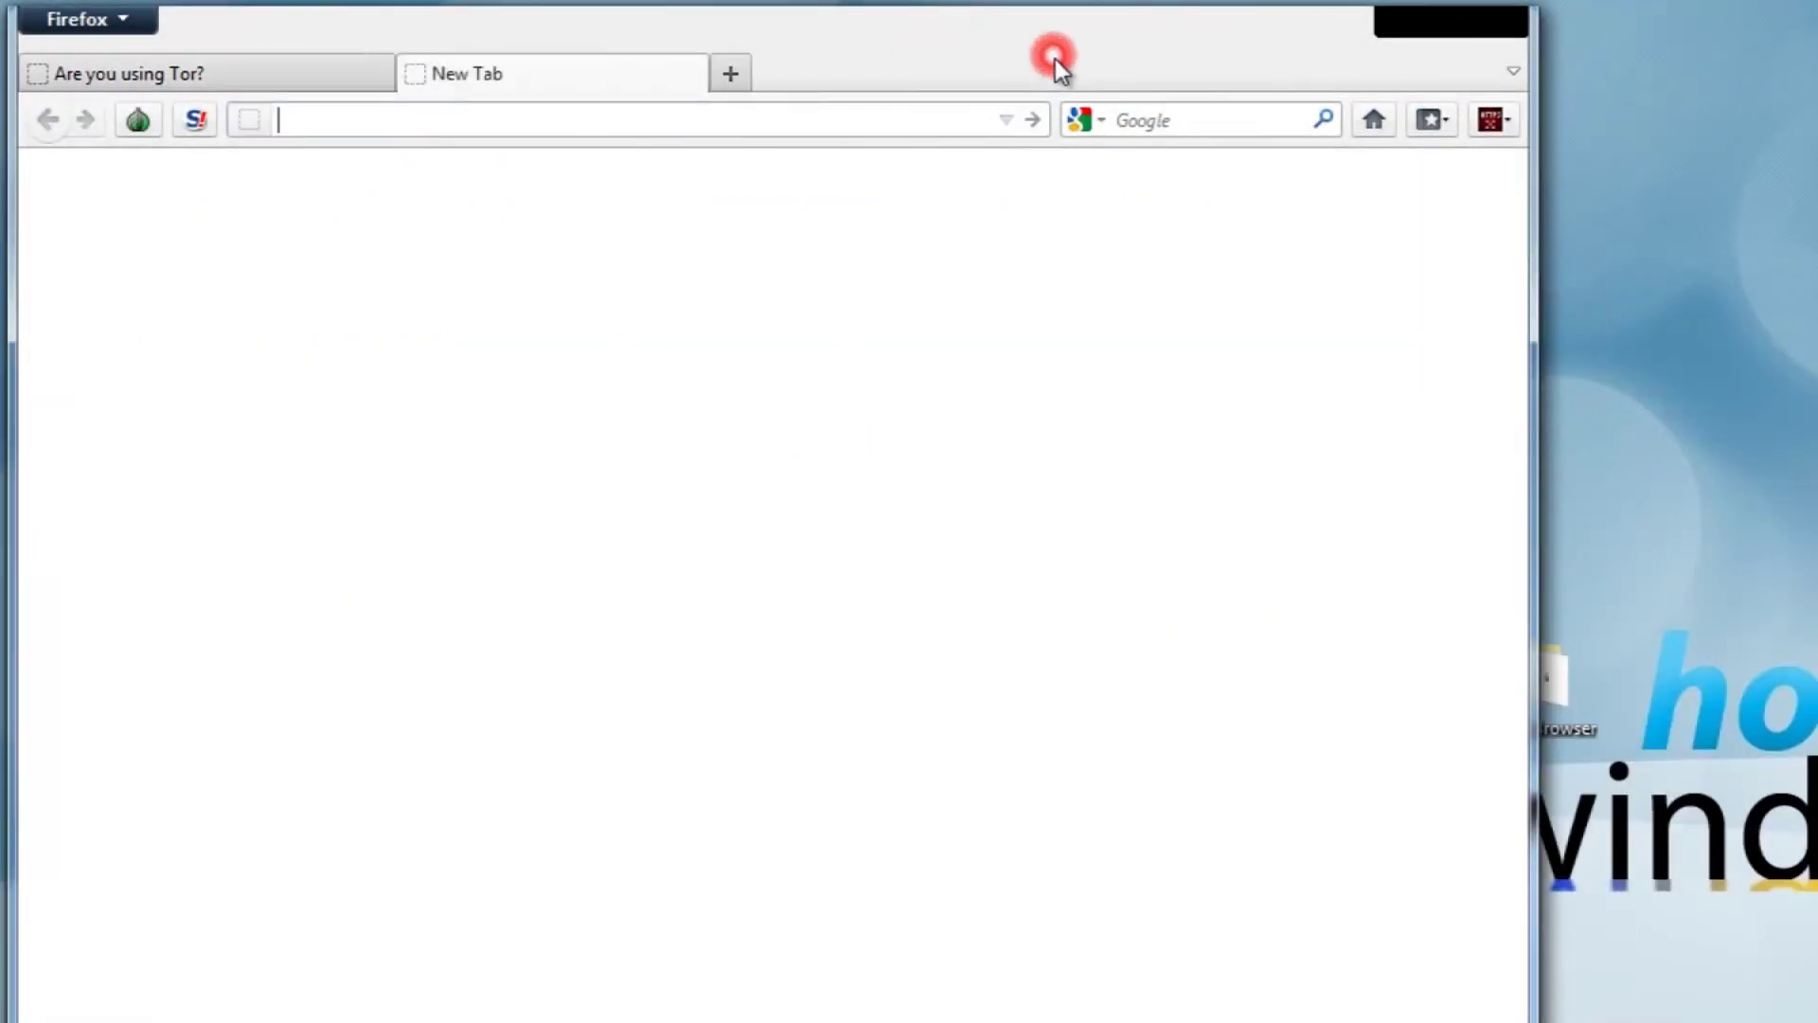
pyautogui.doubleClick(1173, 49)
pyautogui.click(888, 21)
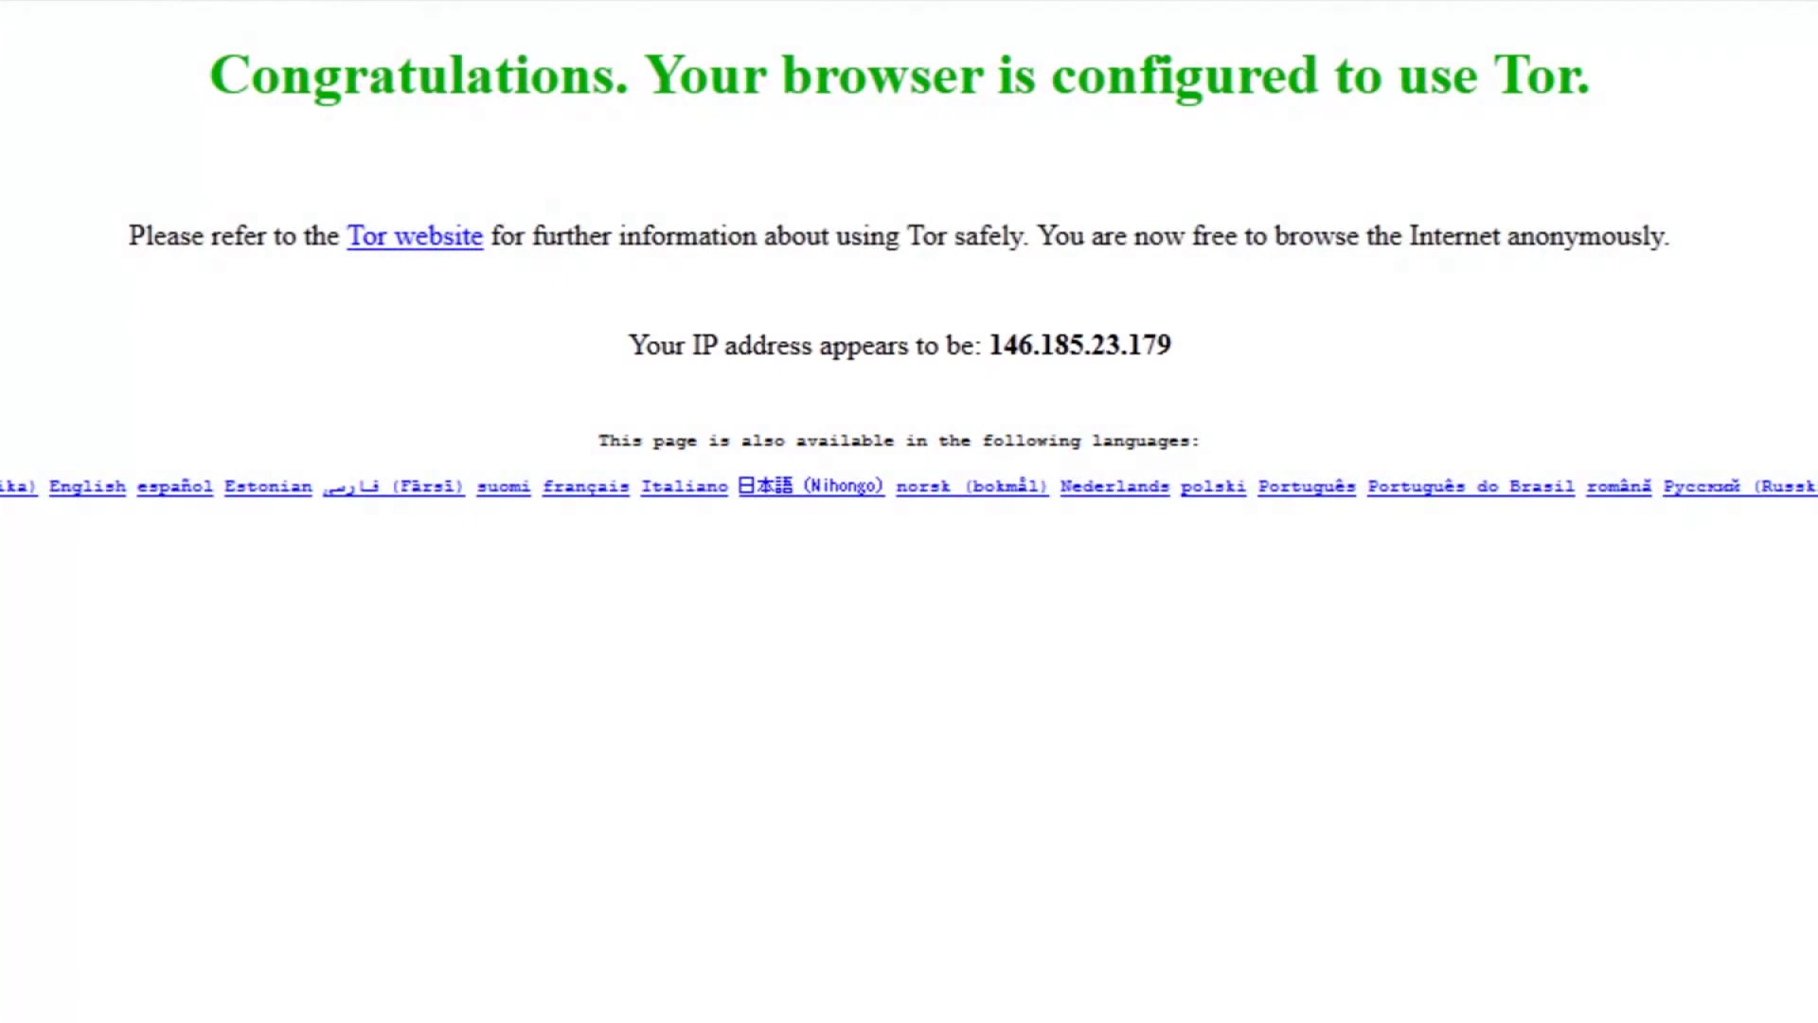
# Load whatismyip.com, adding a security exception so the site opens
pyautogui.click(682, 44)
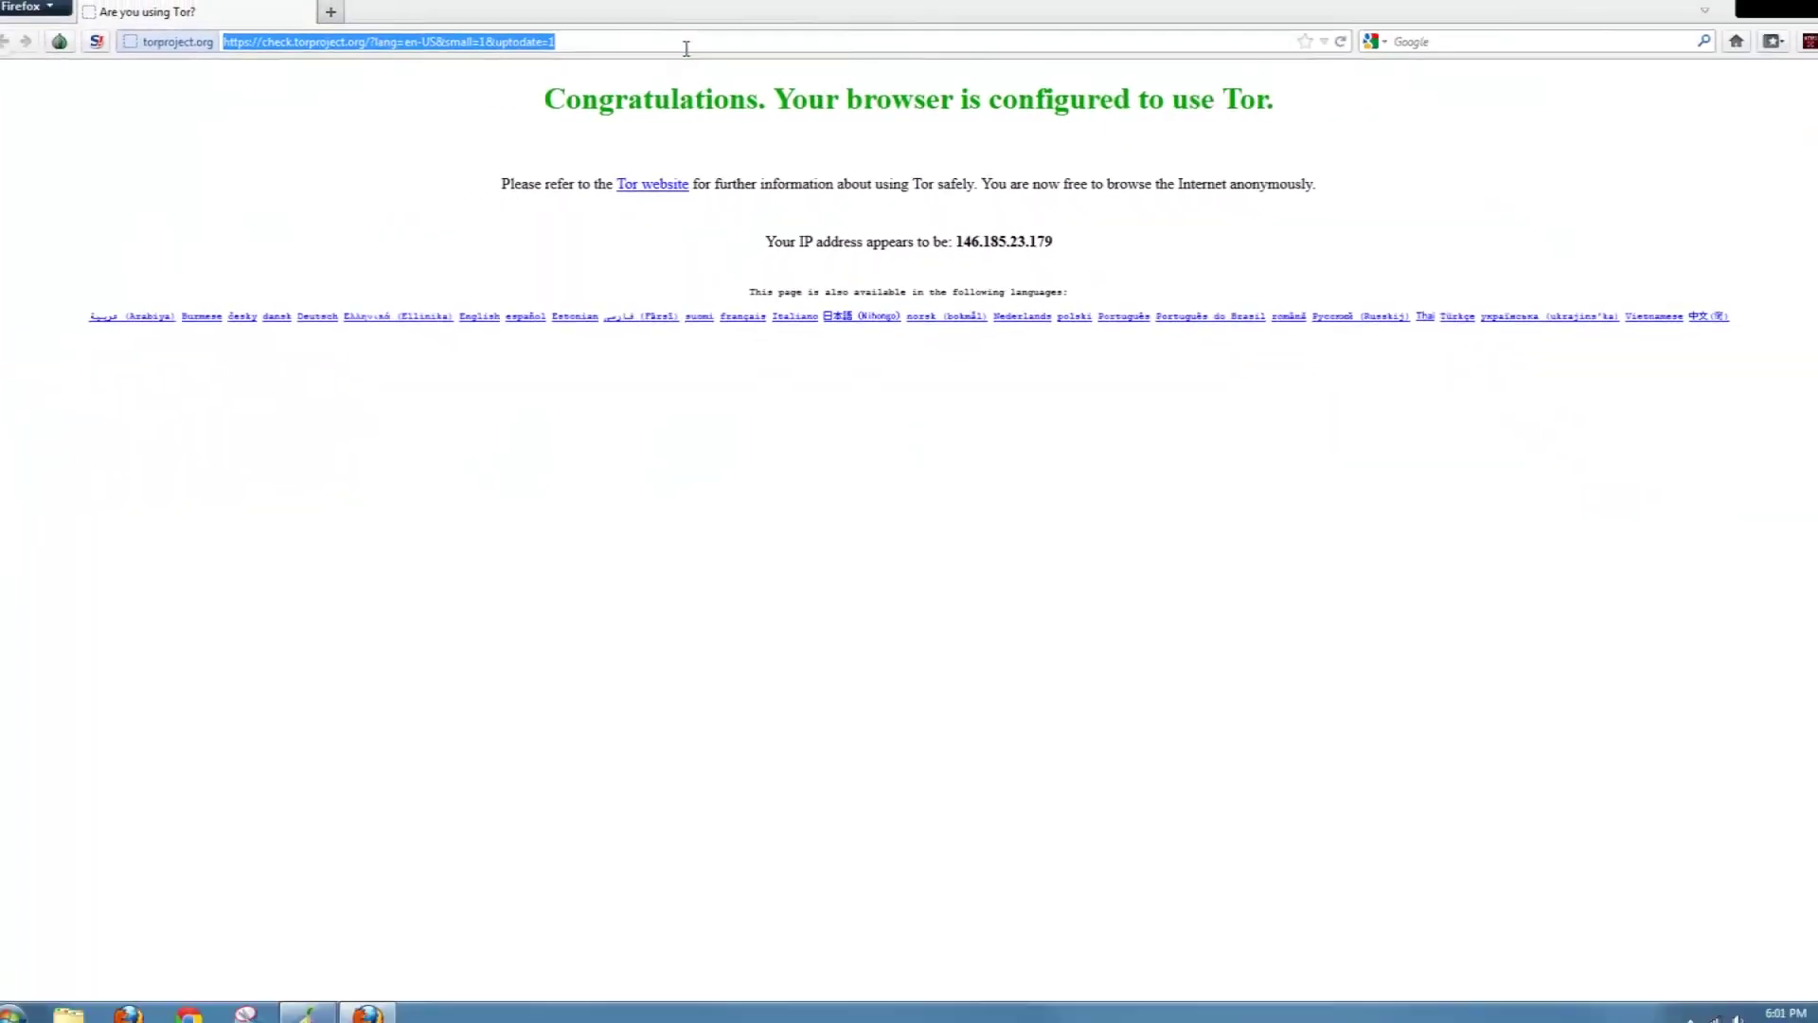
pyautogui.write('what')
pyautogui.write('is')
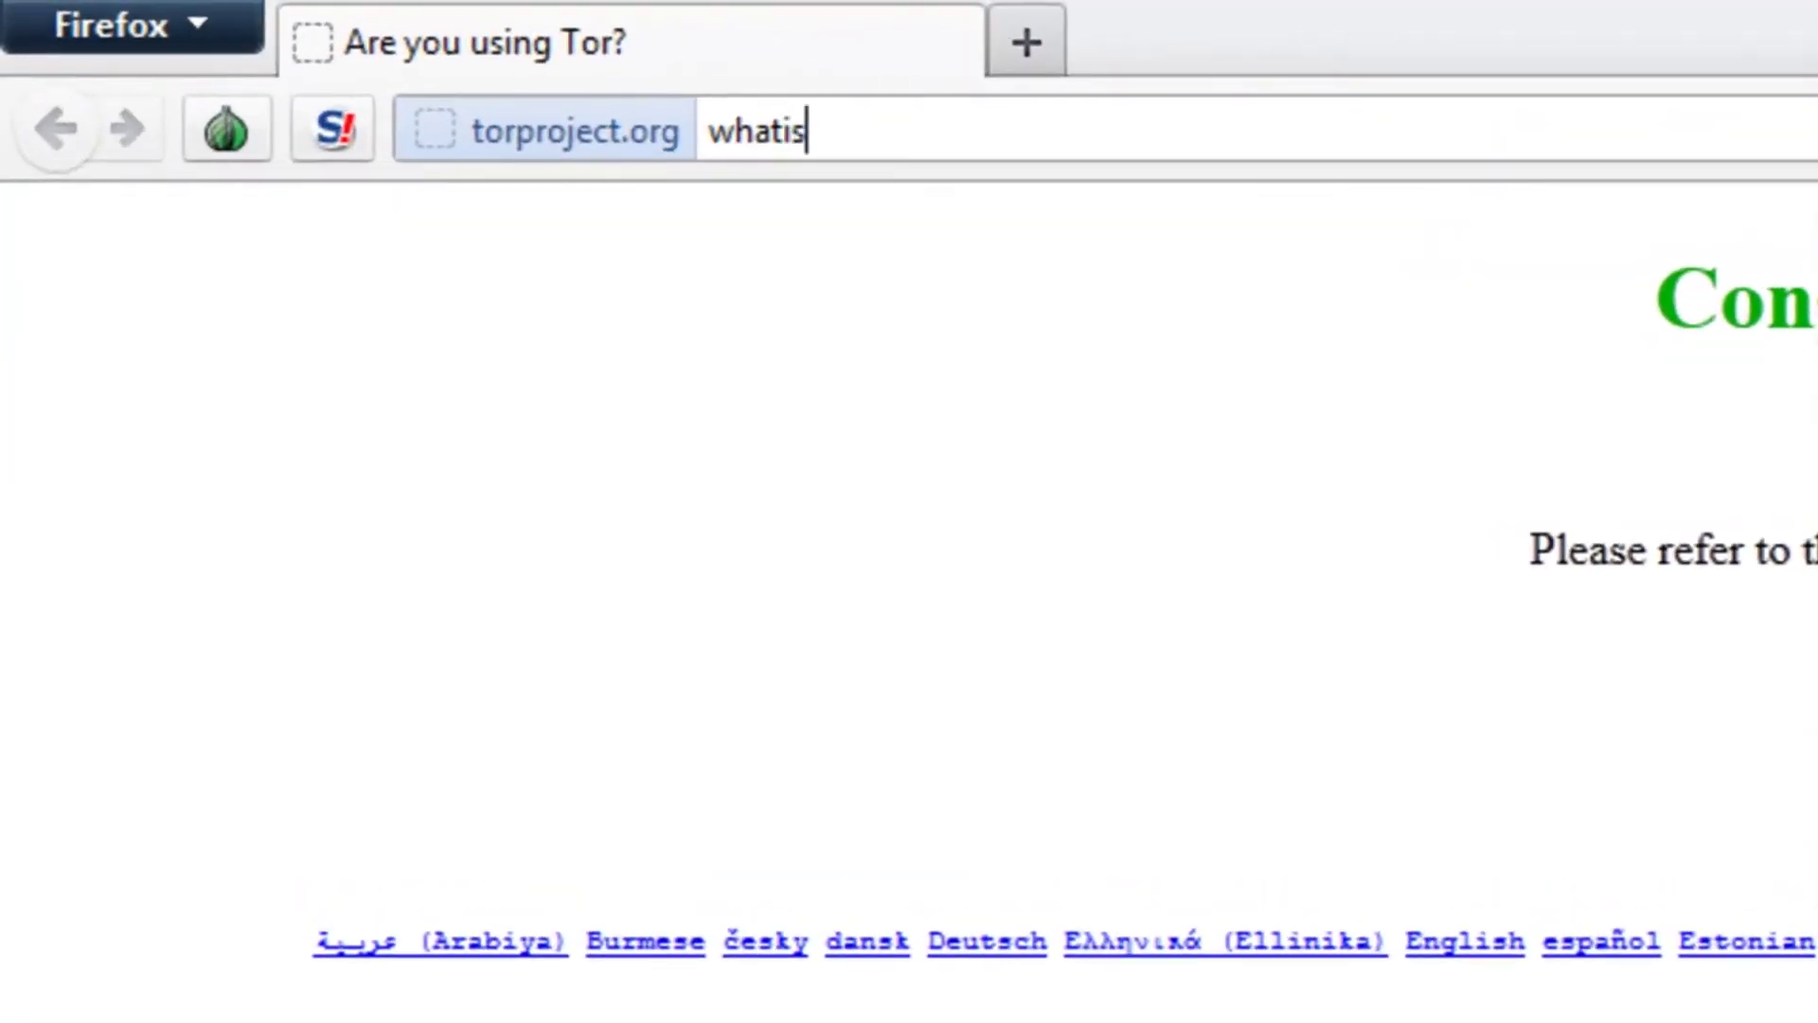
pyautogui.write('myip')
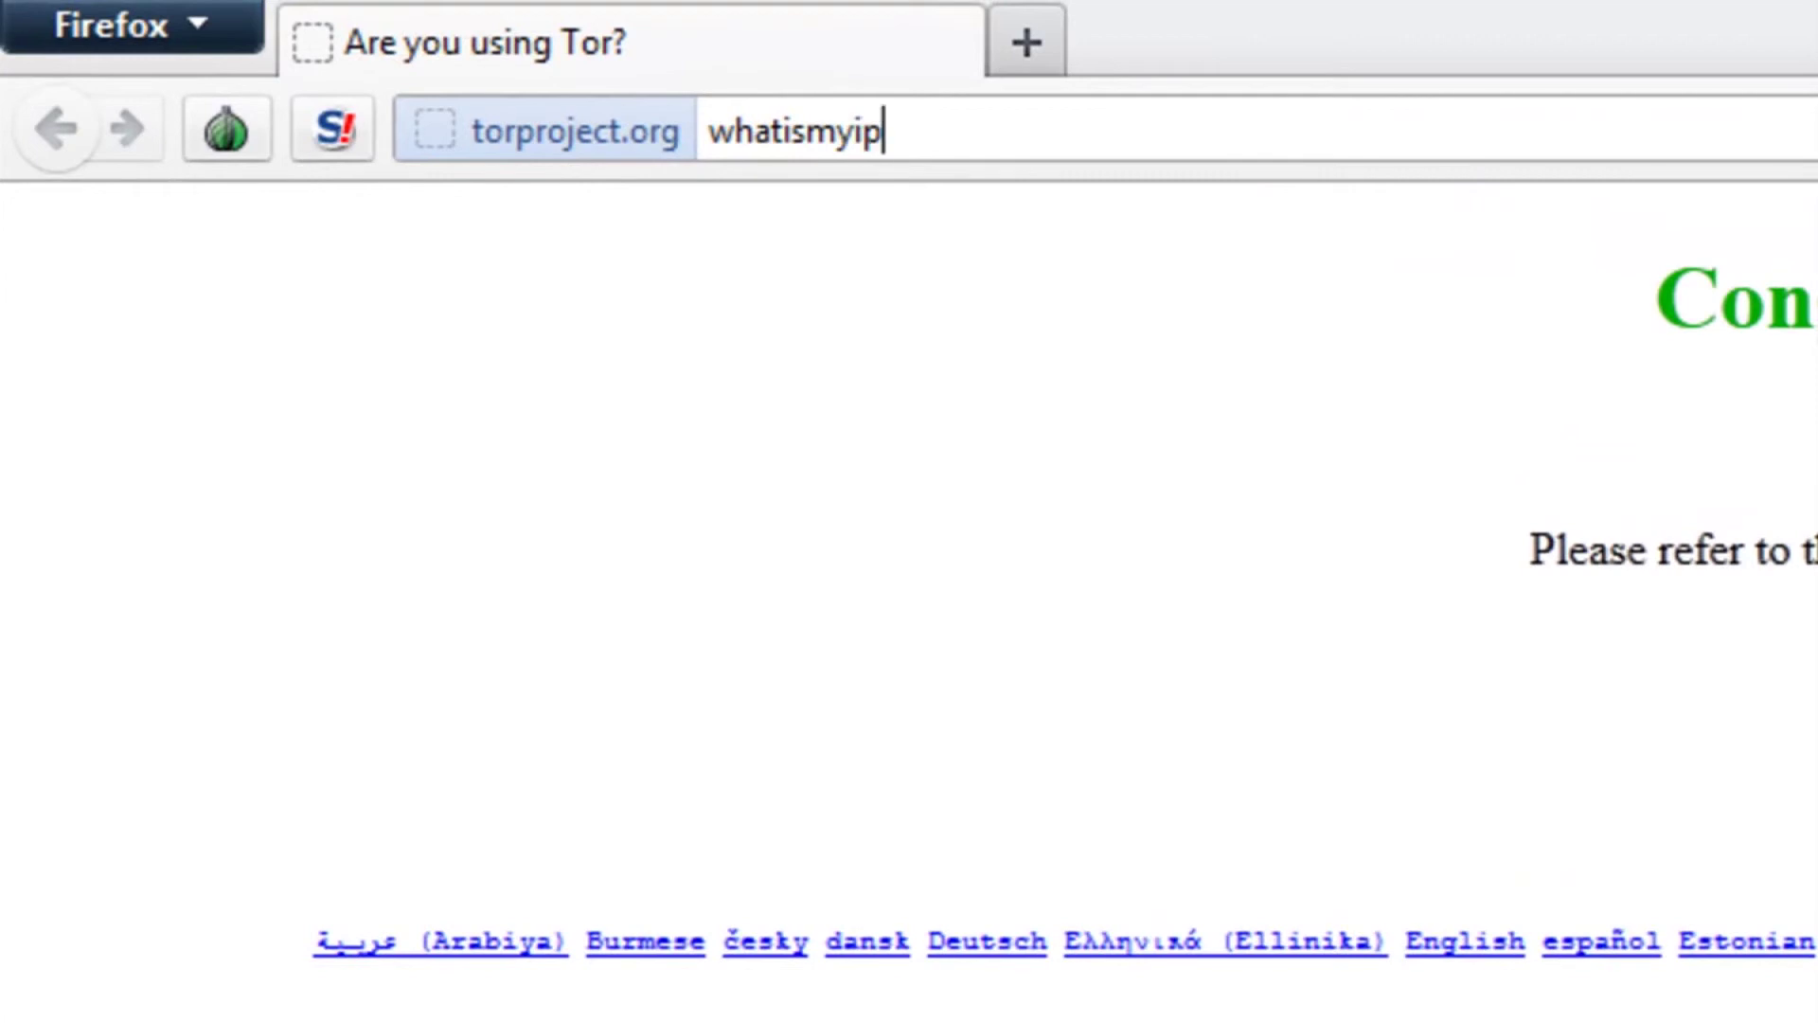
pyautogui.hotkey('ctrl', 'Return')
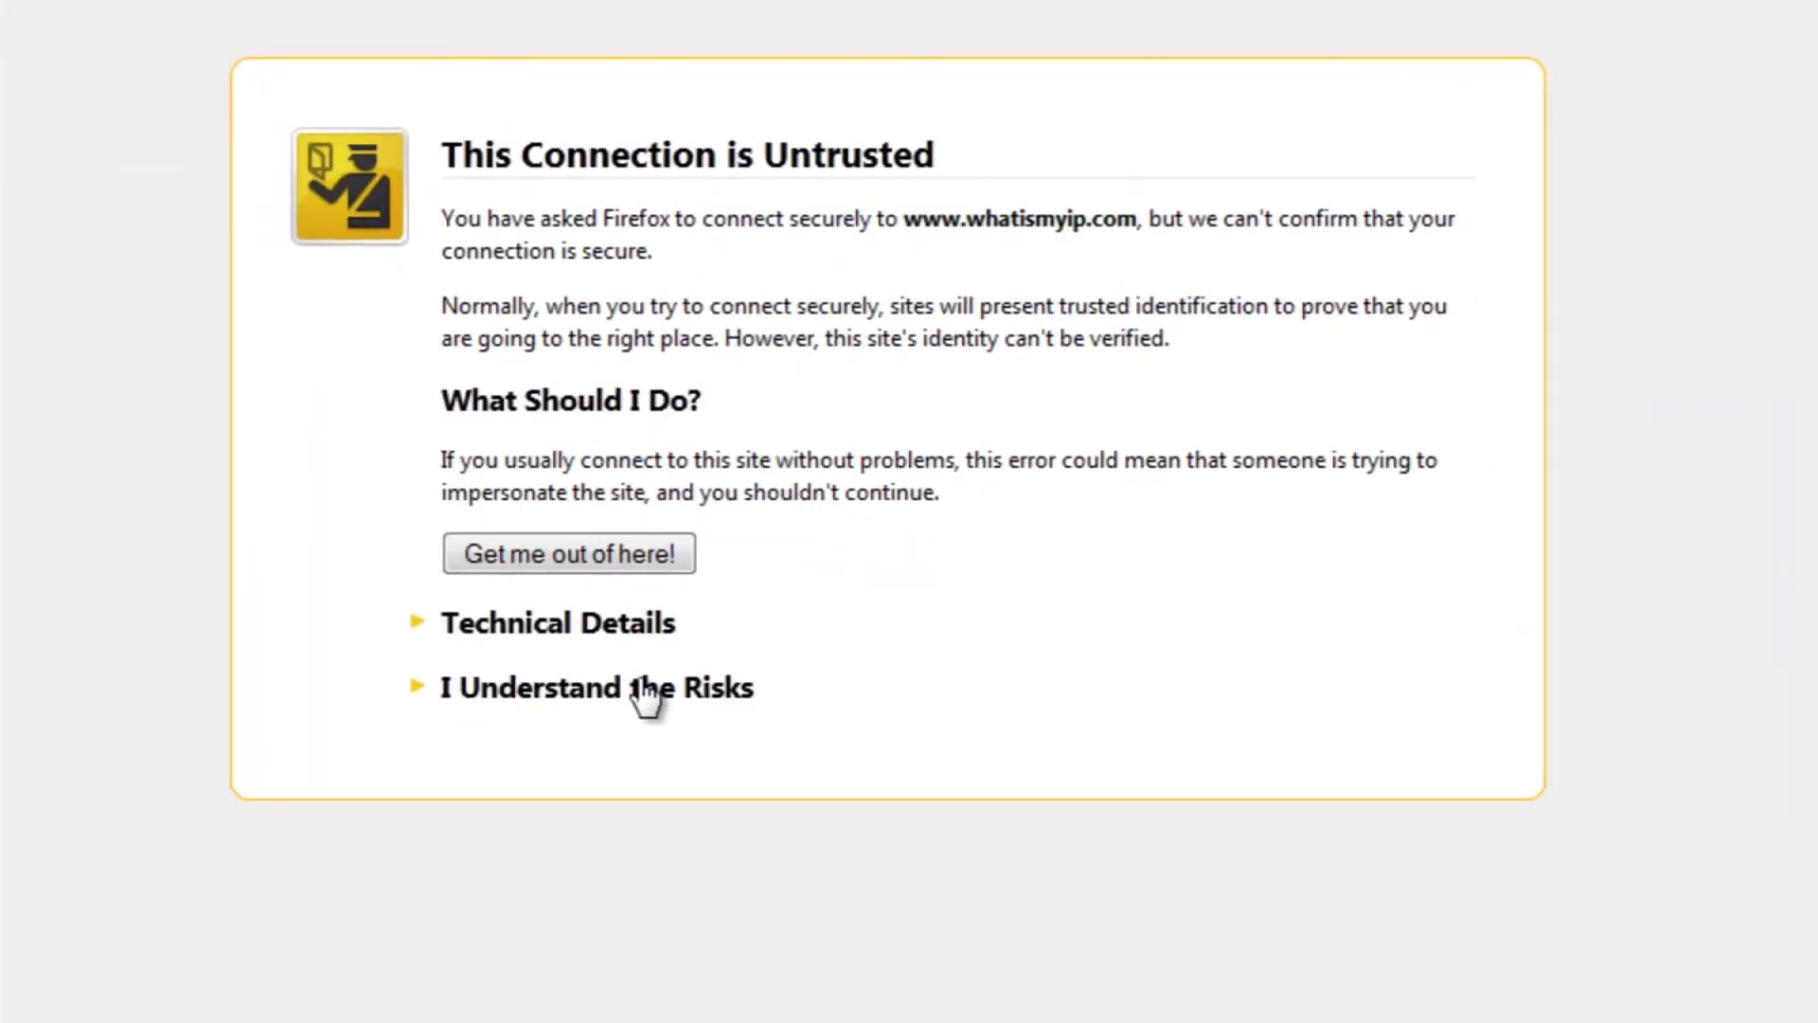
pyautogui.click(640, 683)
pyautogui.click(609, 925)
pyautogui.click(1042, 941)
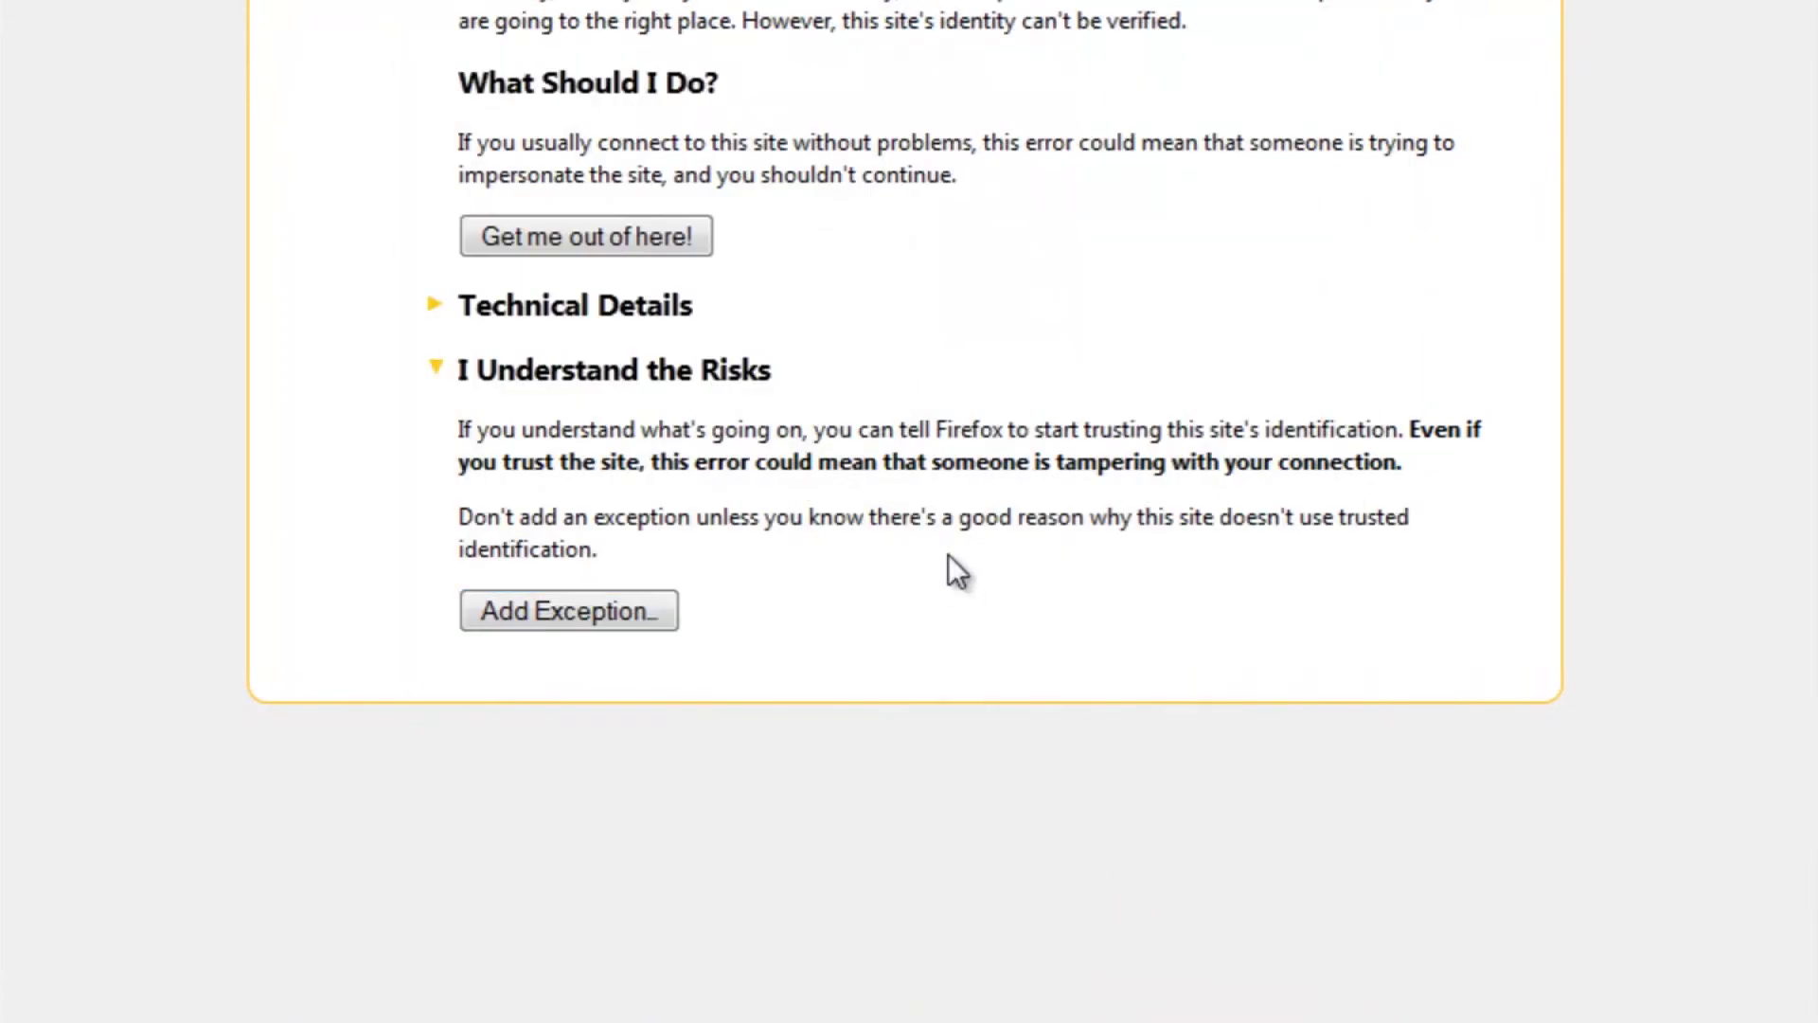
pyautogui.click(939, 908)
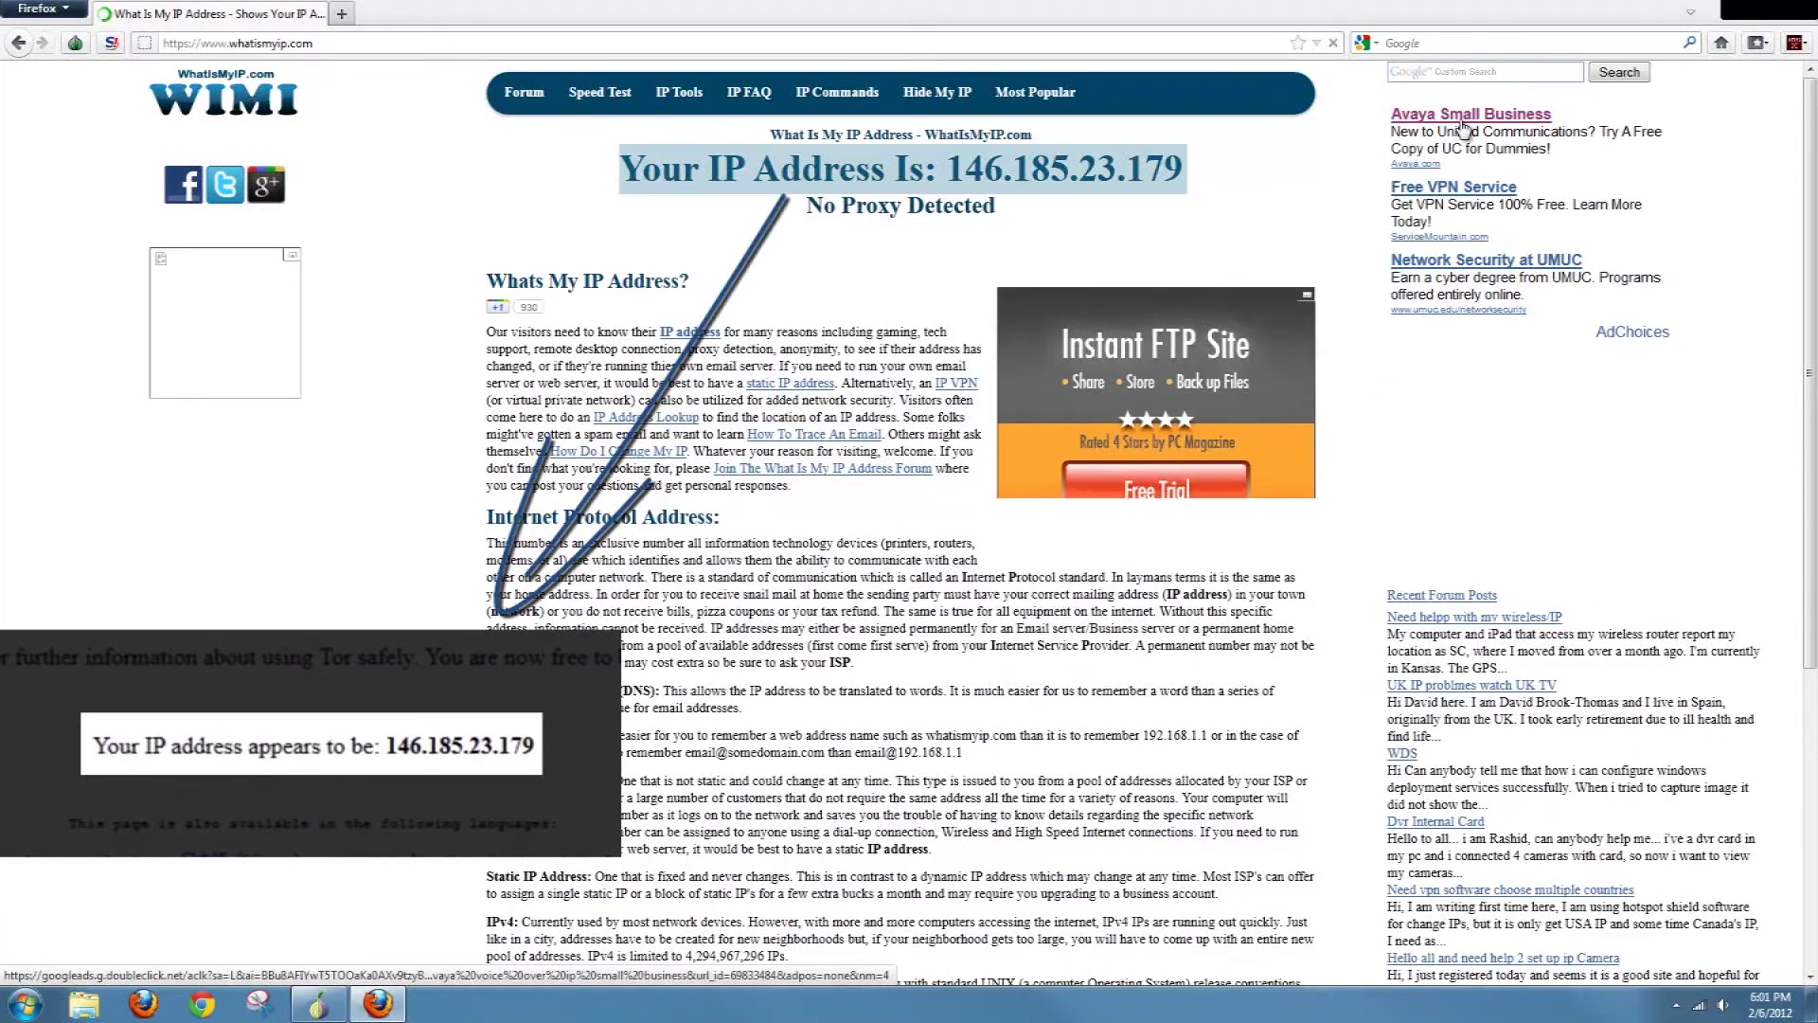
# Copy IP 146.185.23.179 from the Tor check page and open its Google IP lookup result
pyautogui.click(17, 44)
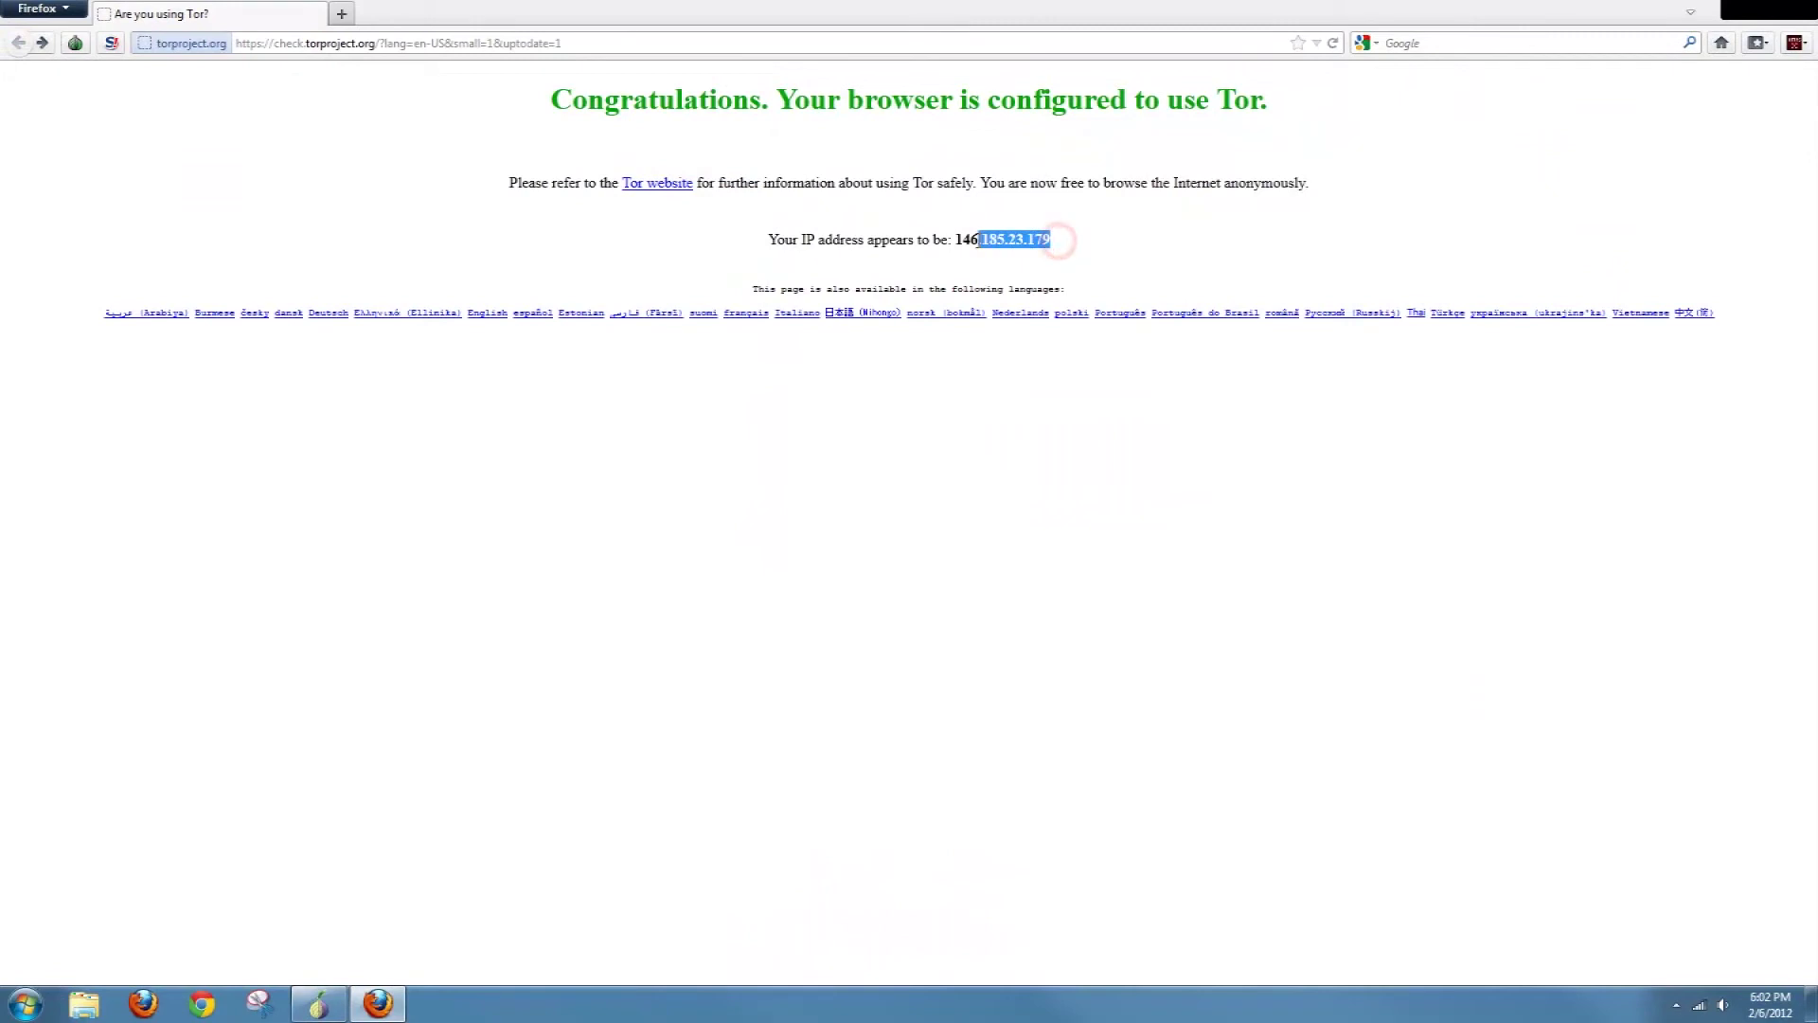
pyautogui.rightClick(956, 240)
pyautogui.click(991, 252)
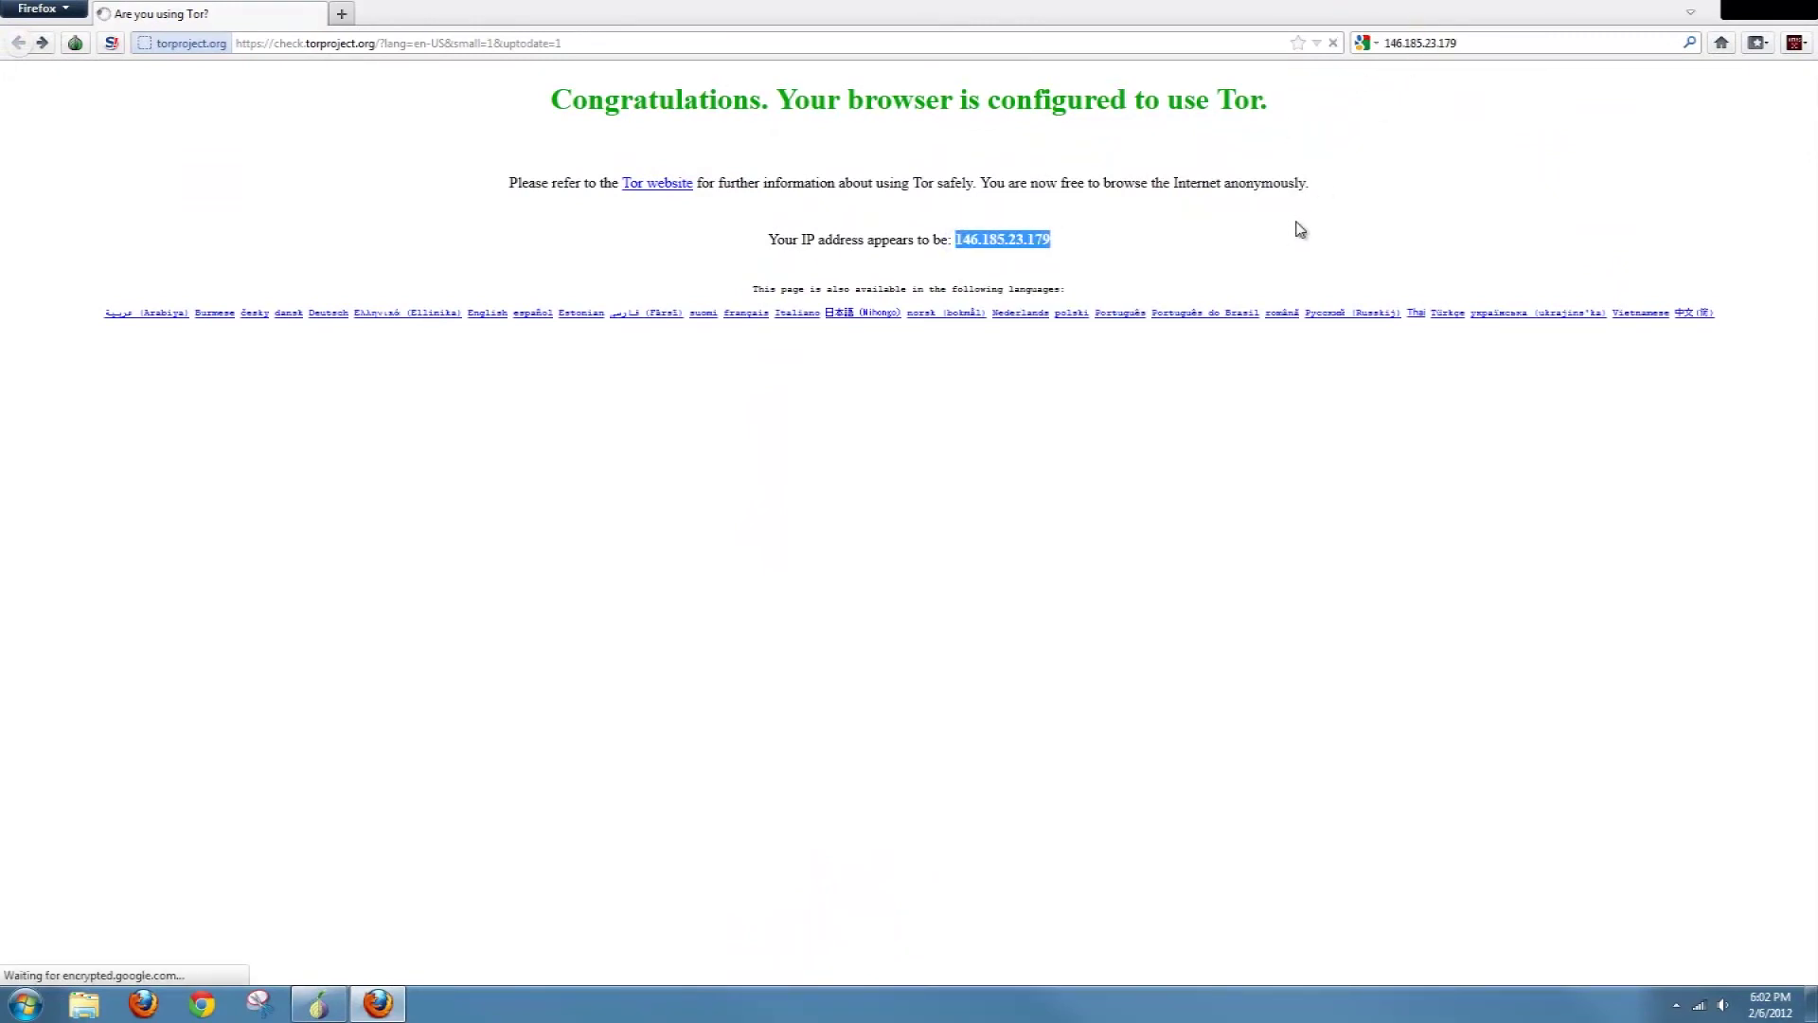
pyautogui.click(362, 374)
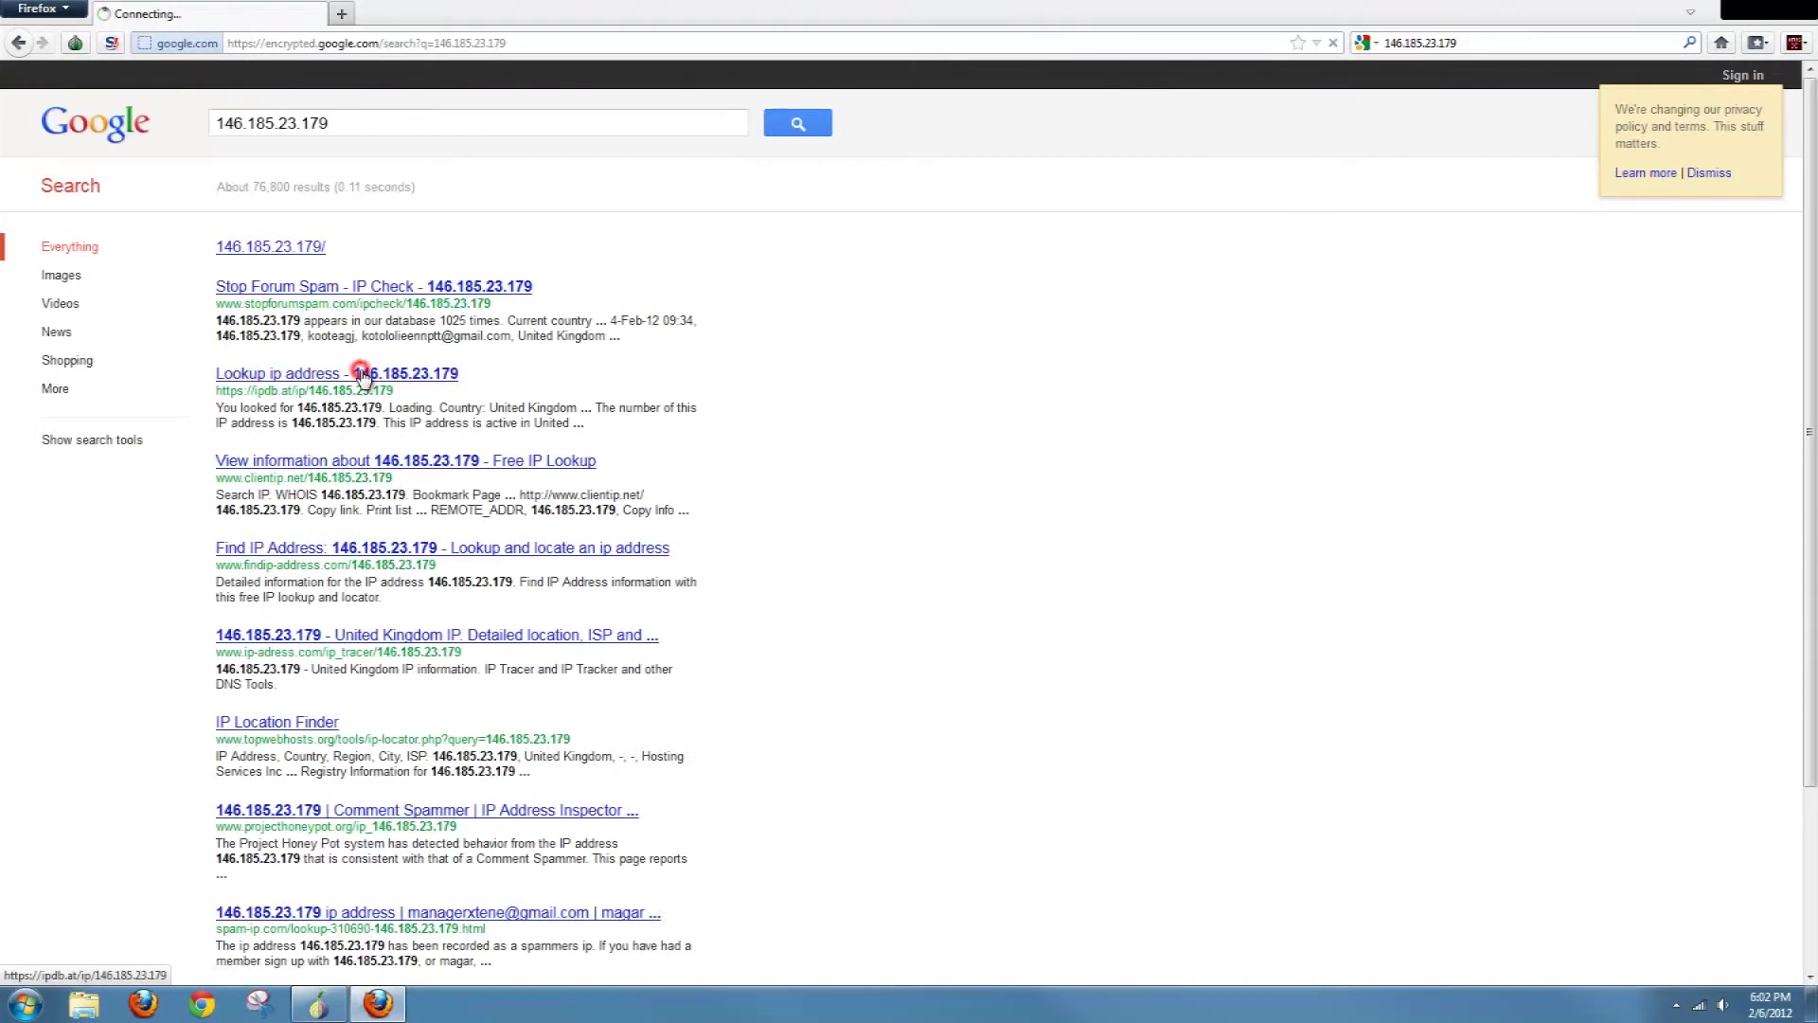